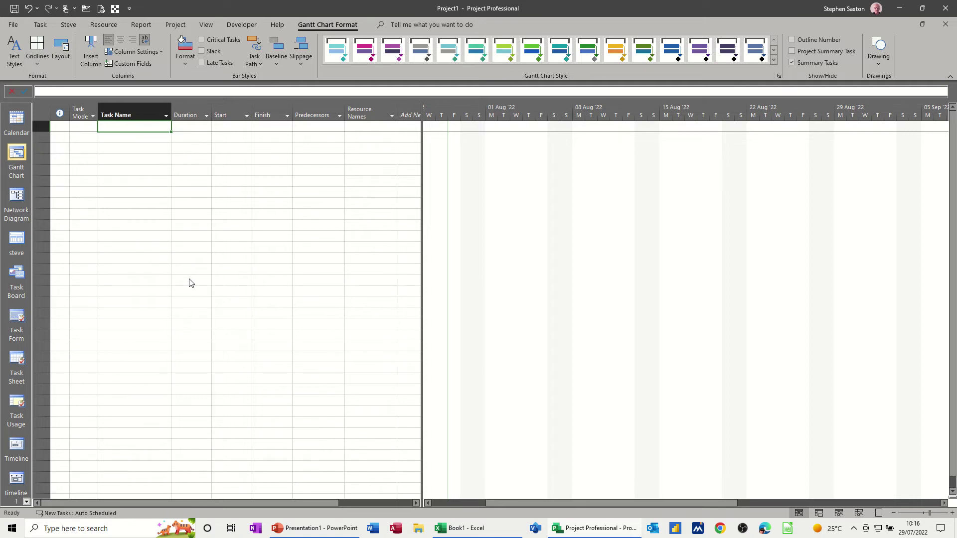
Enter three tasks named Task A, Task B and Task C.
{"action": "type", "text": "Task"}
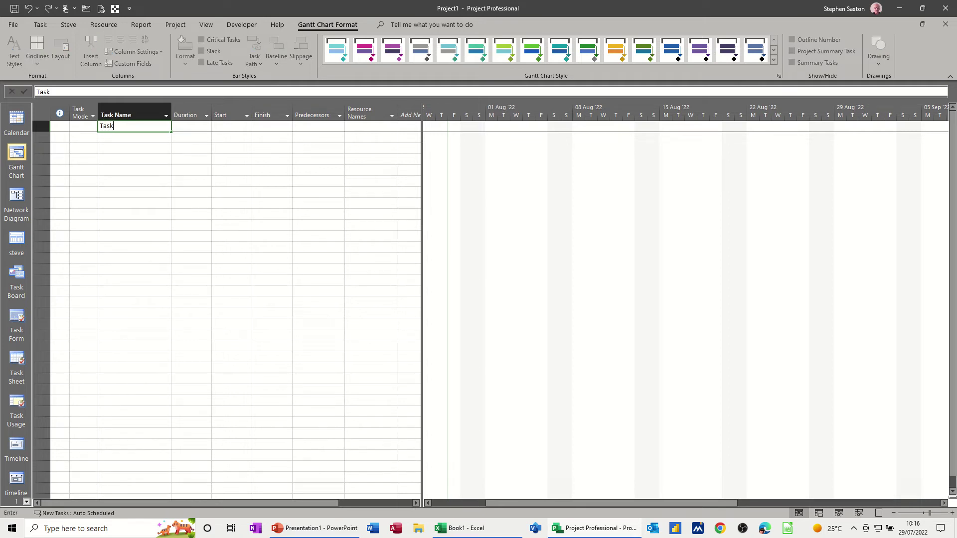
{"action": "type", "text": " A"}
{"action": "key", "text": "Return"}
{"action": "type", "text": "Ta"}
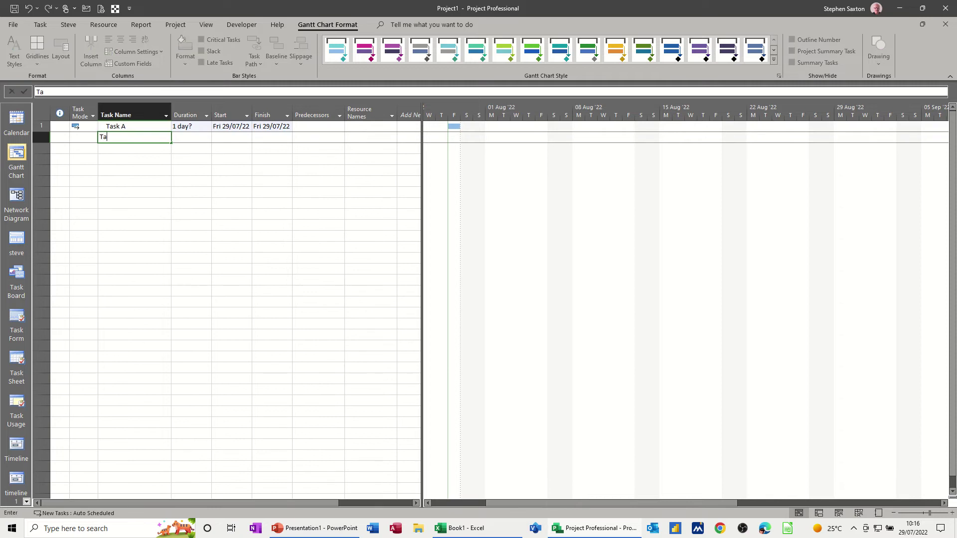
{"action": "type", "text": "sk B"}
{"action": "key", "text": "Return"}
{"action": "type", "text": "Task C"}
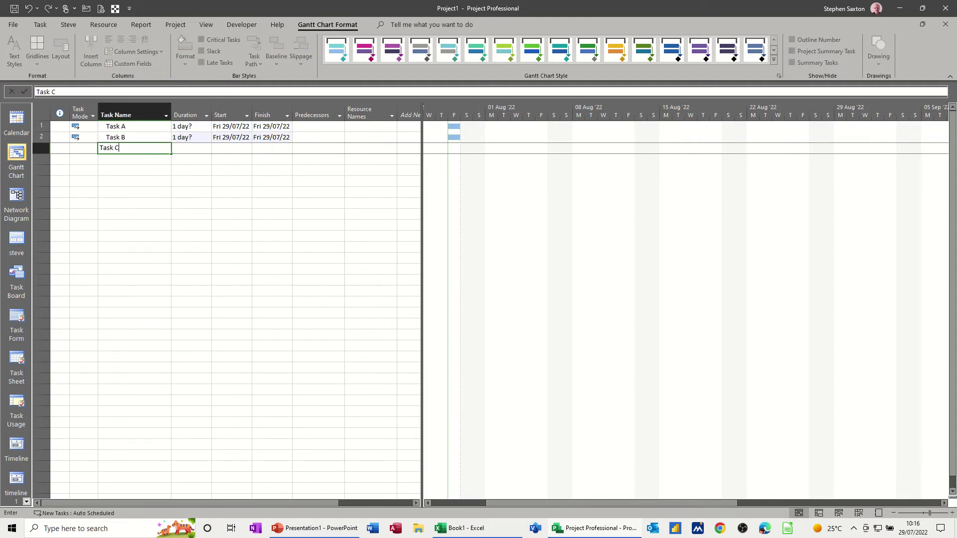
{"action": "key", "text": "Return"}
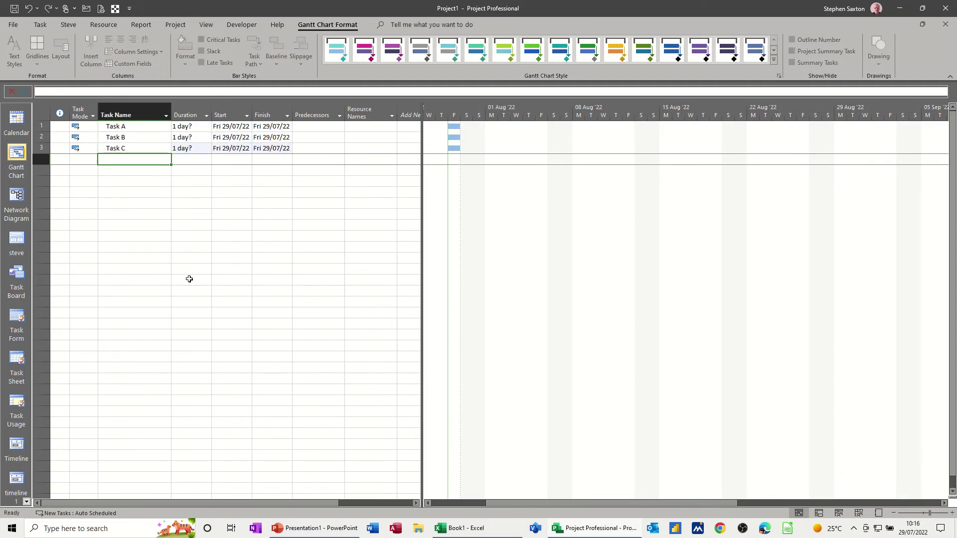
Give Task A and Task B 2-day durations and Task C a 3-day duration.
{"action": "left_click", "coordinate": [177, 126]}
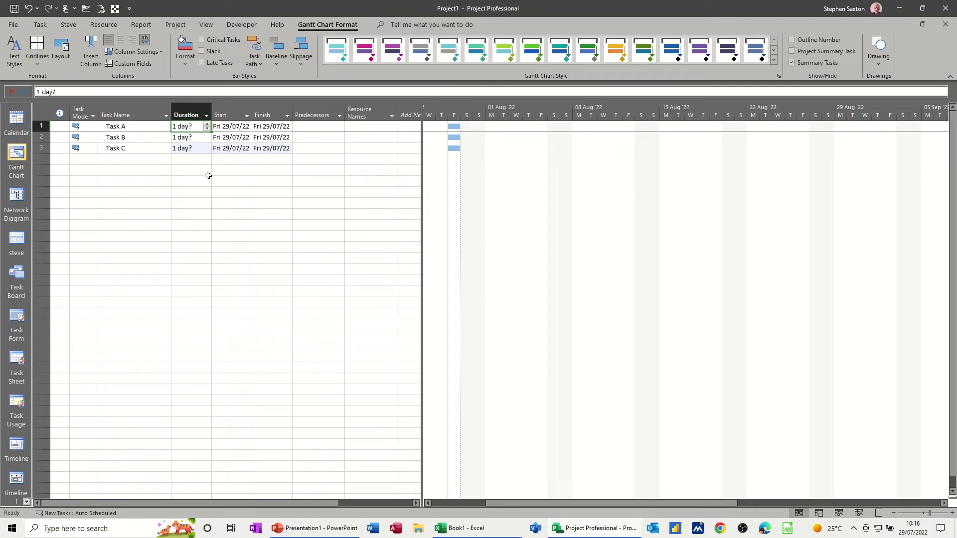
{"action": "type", "text": "2"}
{"action": "key", "text": "Return"}
{"action": "type", "text": "2"}
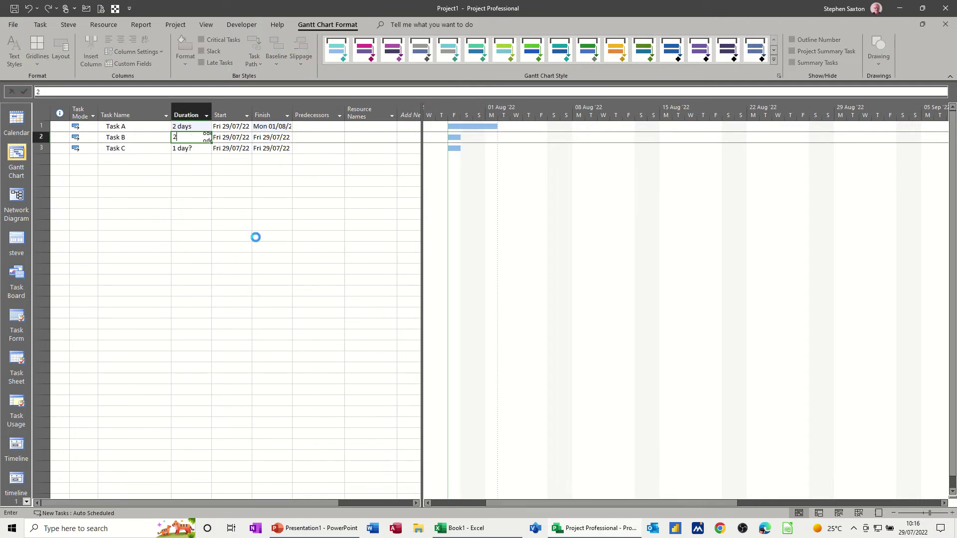
{"action": "key", "text": "Return"}
{"action": "type", "text": "3"}
{"action": "key", "text": "Return"}
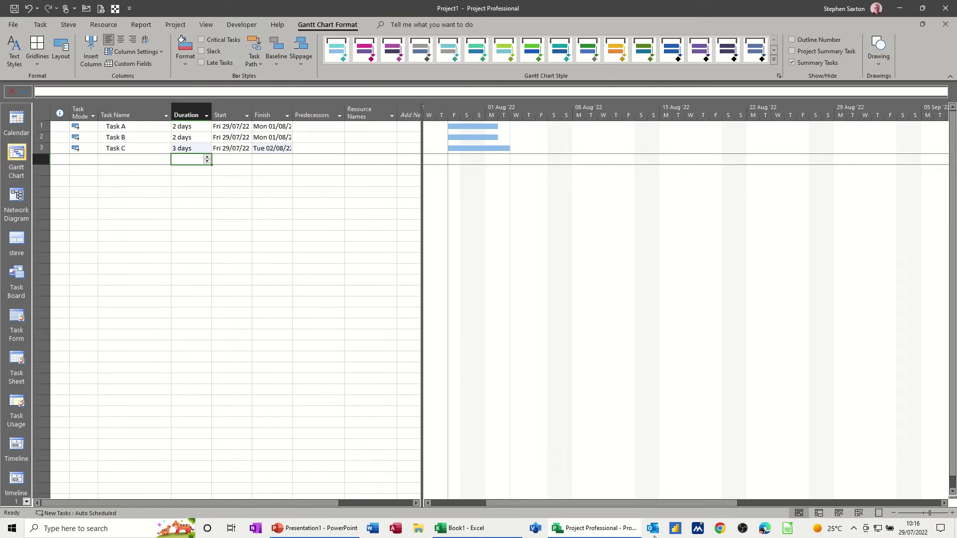
On the resource sheet, add Bill, Ben and Bob as resources.
{"action": "left_click", "coordinate": [858, 513]}
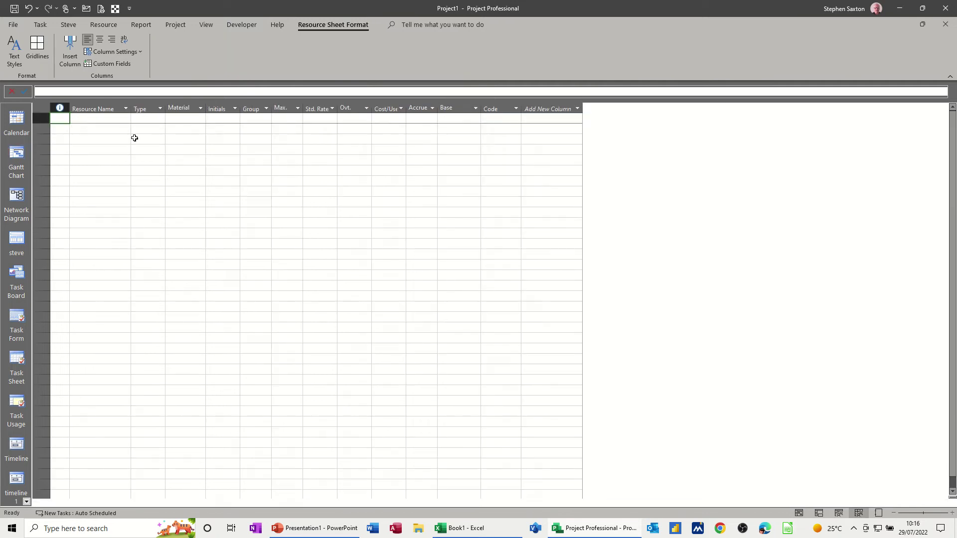
{"action": "left_click", "coordinate": [111, 121]}
{"action": "type", "text": "B"}
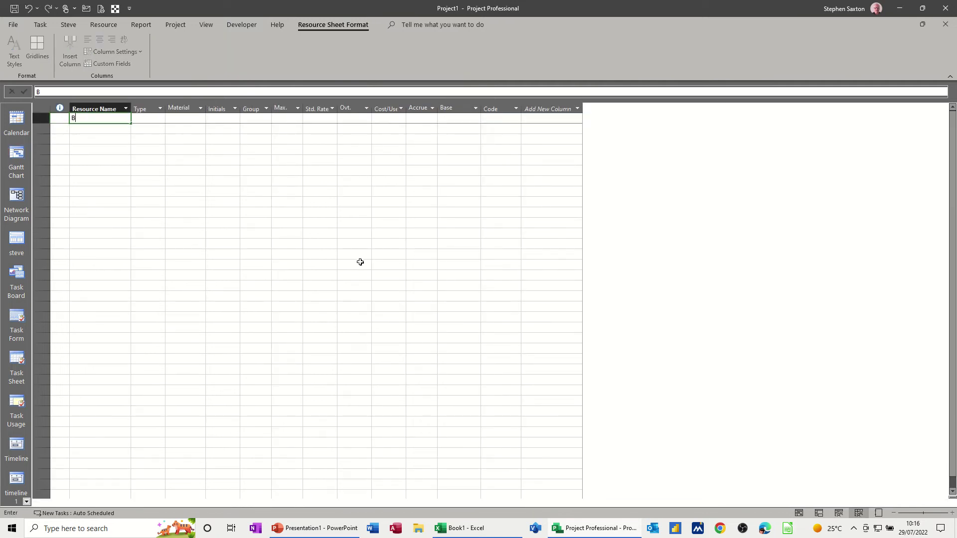
{"action": "type", "text": "ill"}
{"action": "key", "text": "Return"}
{"action": "type", "text": "Ben"}
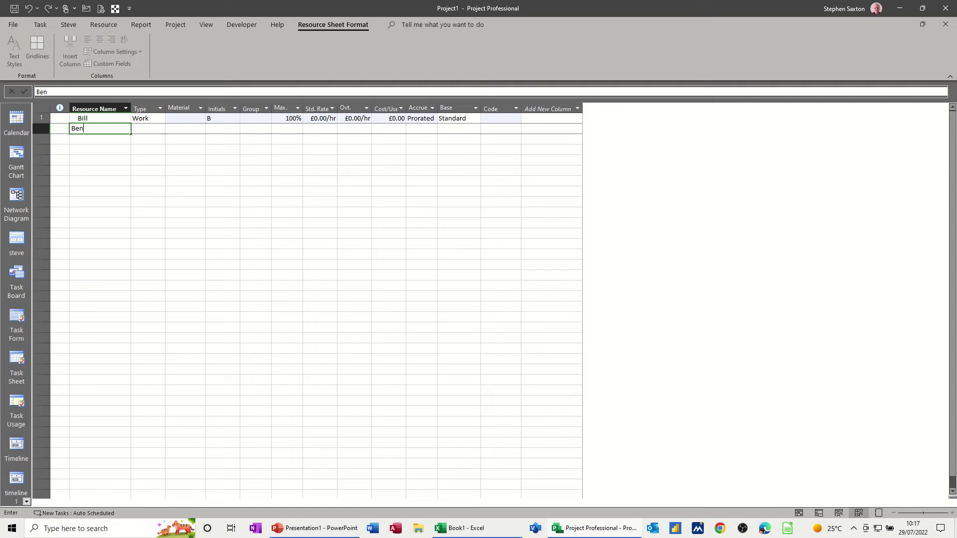
{"action": "key", "text": "Return"}
{"action": "type", "text": "Bob"}
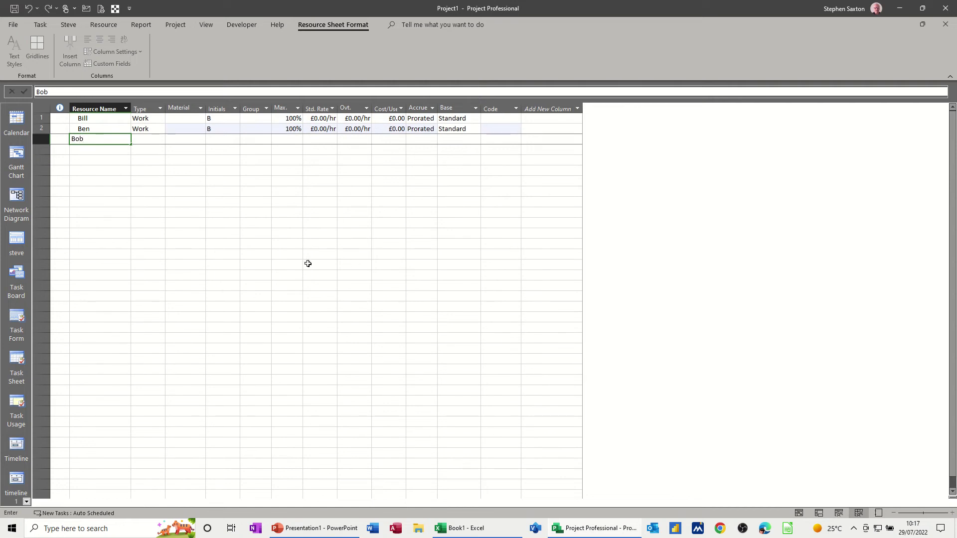
{"action": "left_click", "coordinate": [169, 169]}
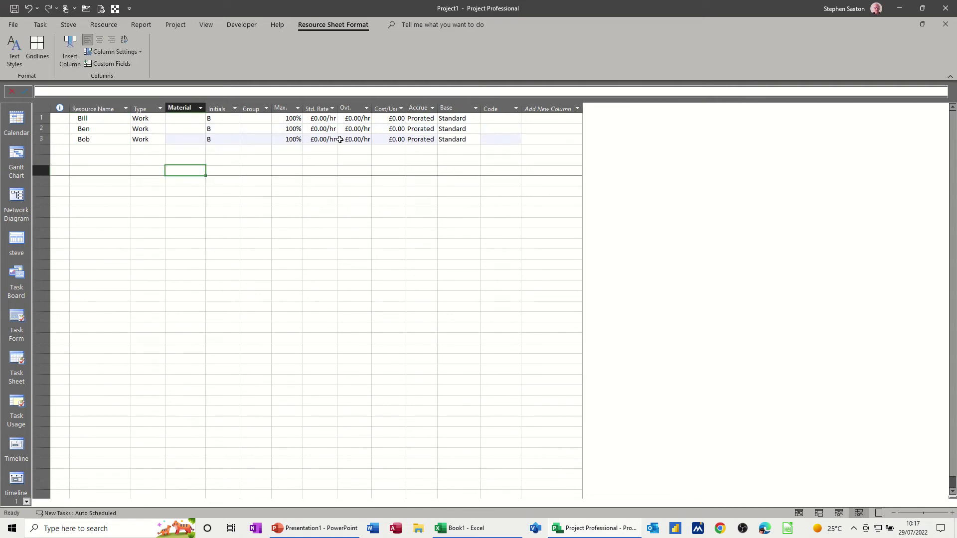
Assign Ben to Task A, Bill to Task B and Bob to Task C, and widen the Finish column.
{"action": "left_click", "coordinate": [20, 160]}
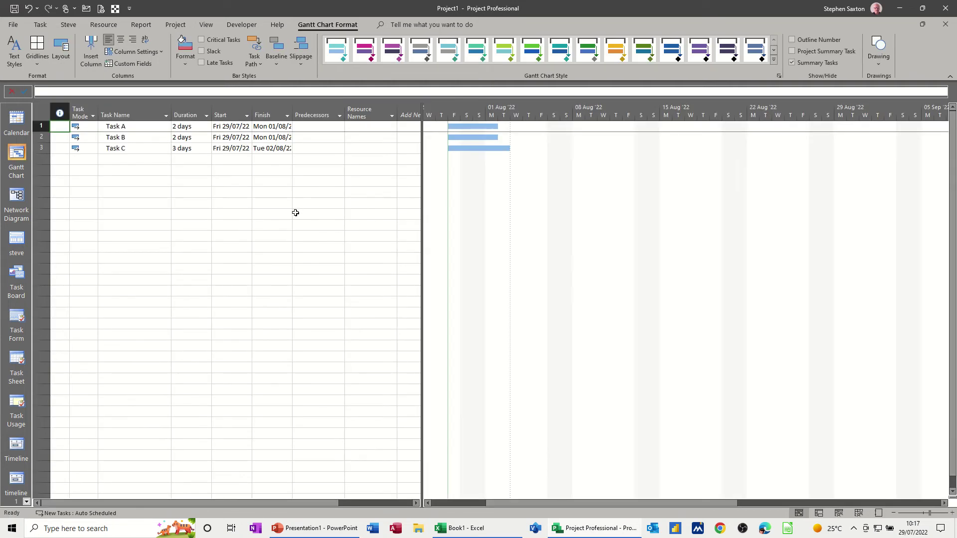
{"action": "left_click", "coordinate": [376, 128]}
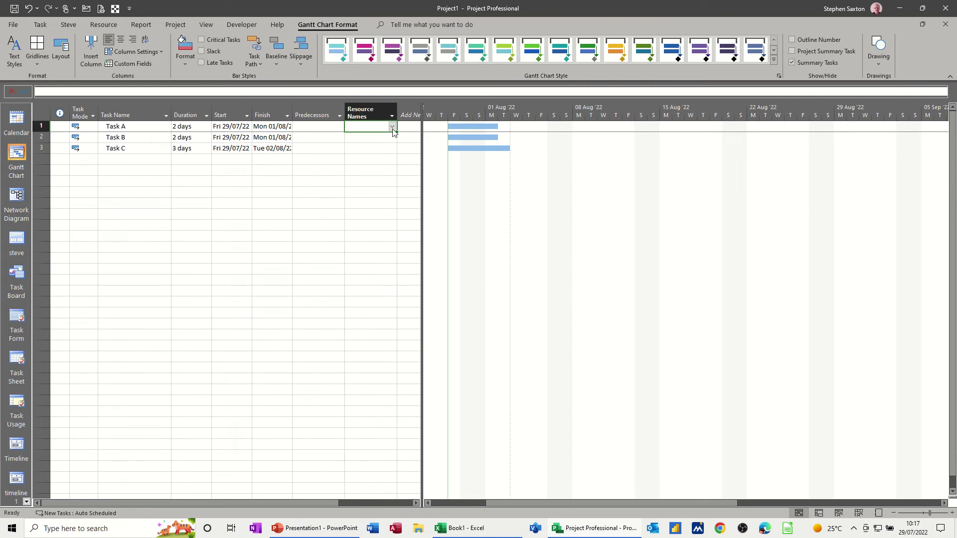
{"action": "left_click", "coordinate": [393, 127]}
{"action": "left_click", "coordinate": [364, 136]}
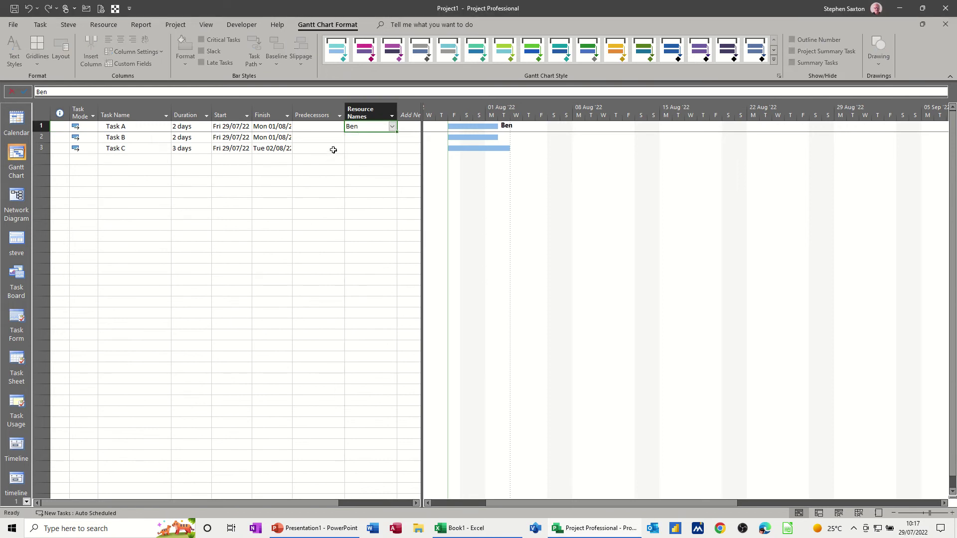
{"action": "left_click", "coordinate": [366, 138]}
{"action": "left_click", "coordinate": [393, 137]}
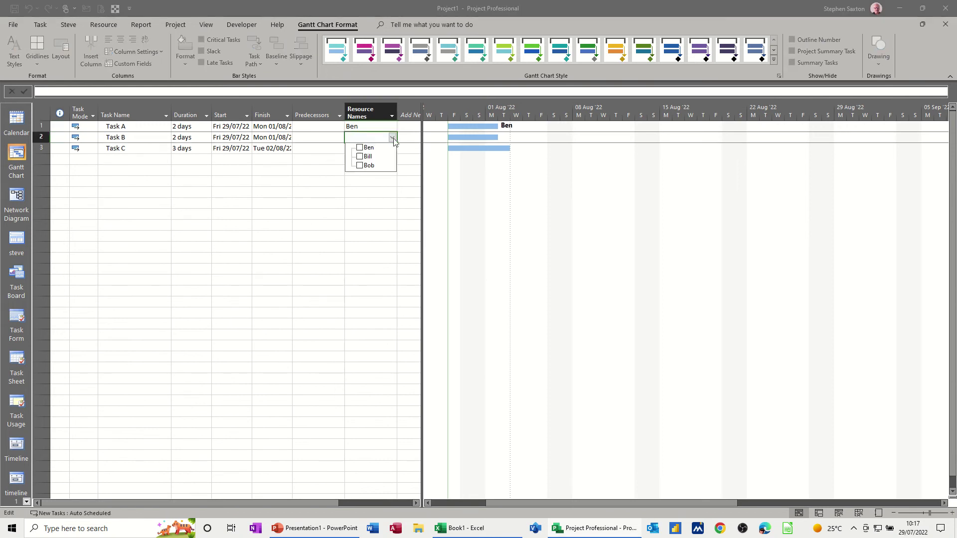
{"action": "left_click", "coordinate": [361, 156]}
{"action": "left_click", "coordinate": [359, 150]}
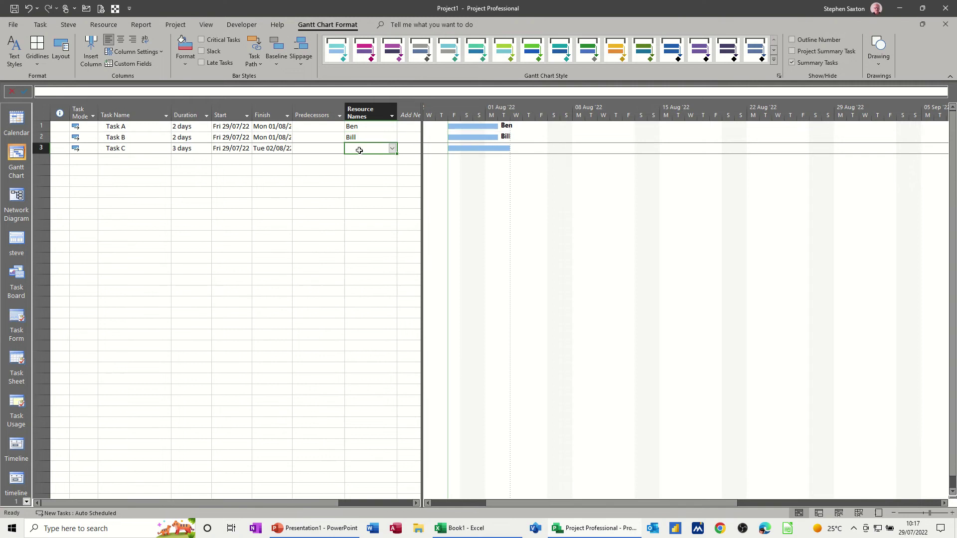
{"action": "left_click", "coordinate": [393, 150]}
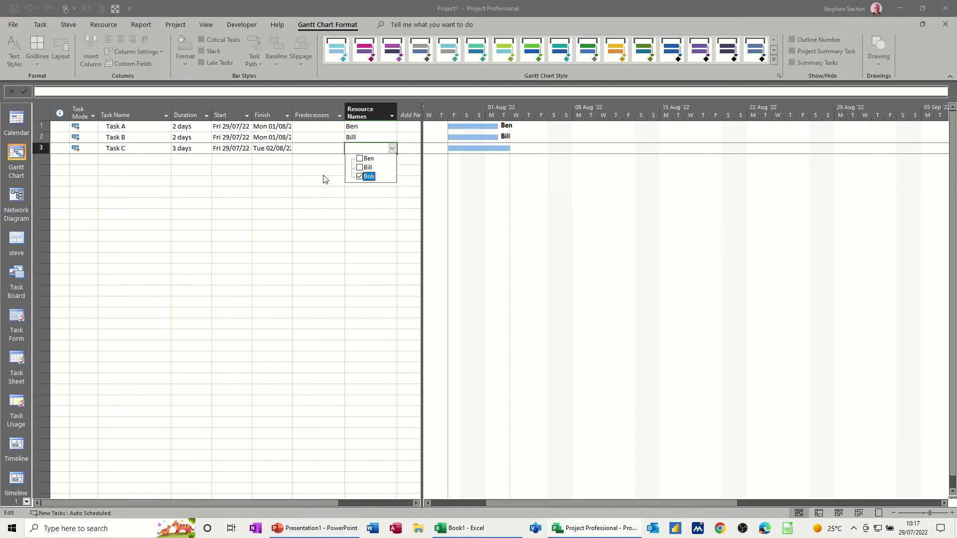
{"action": "key", "text": "Return"}
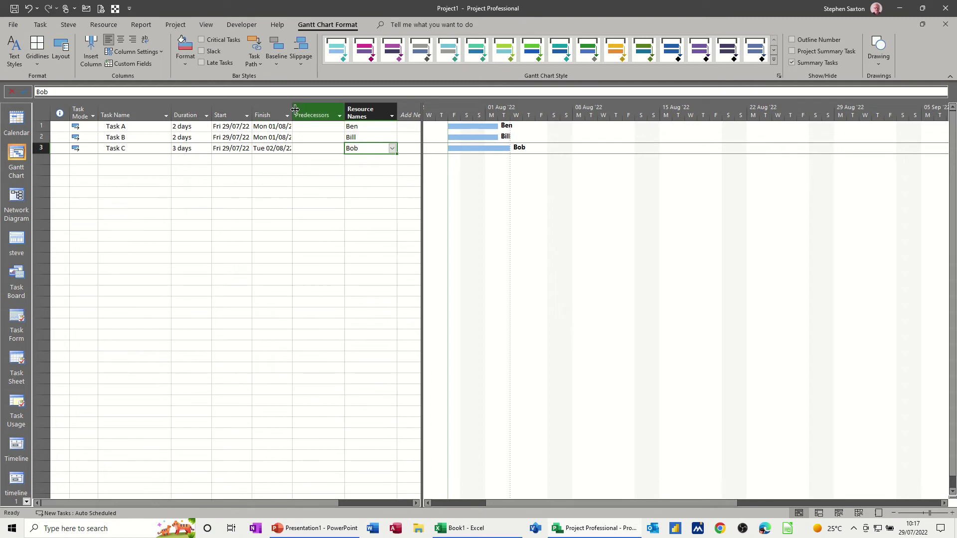
{"action": "left_click_drag", "start_coordinate": [294, 111], "coordinate": [301, 150]}
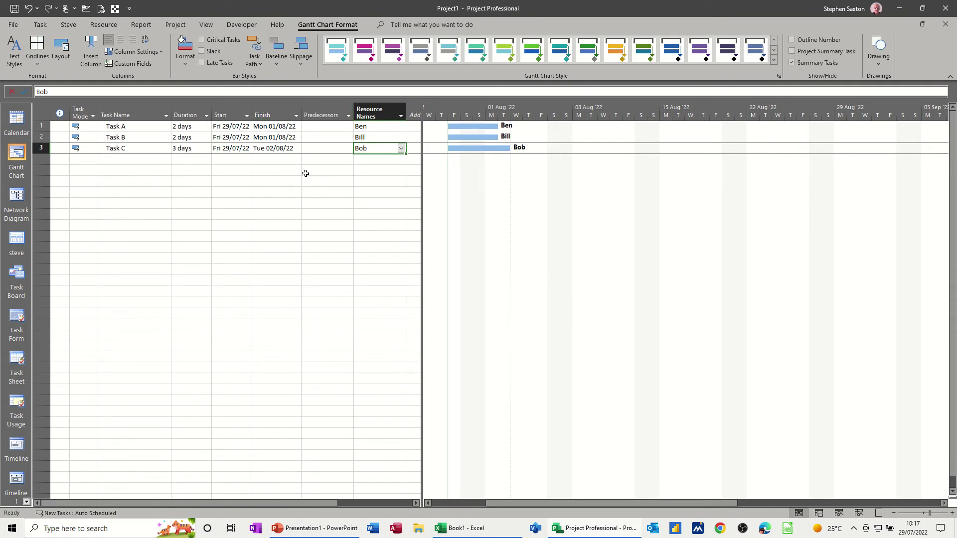
Switch to the Resource Usage view from the Resource tab.
{"action": "left_click", "coordinate": [104, 25]}
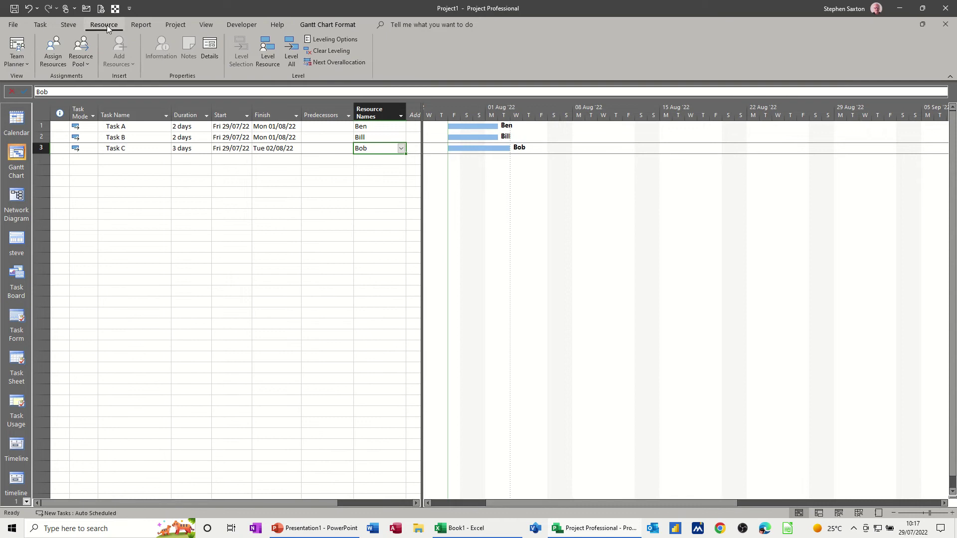
{"action": "left_click", "coordinate": [27, 62]}
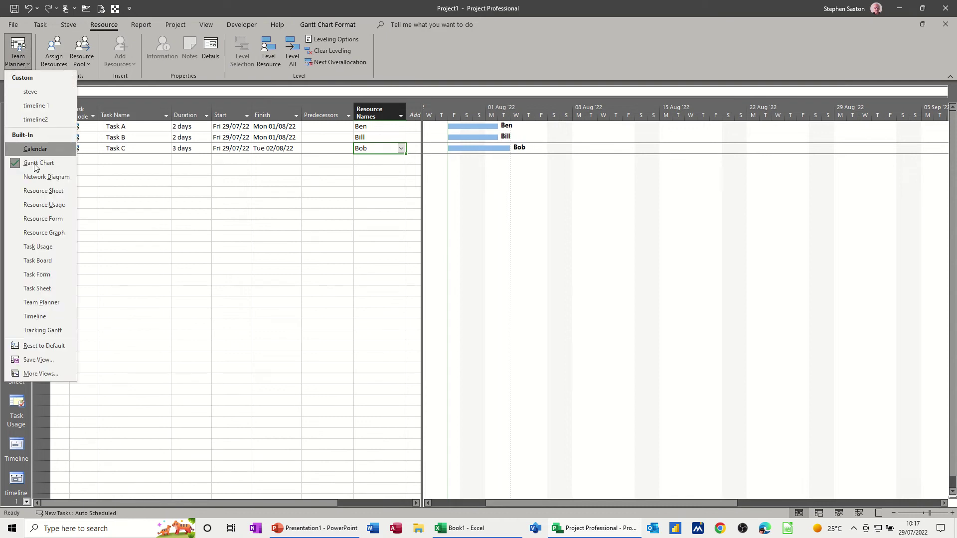
{"action": "left_click", "coordinate": [34, 205]}
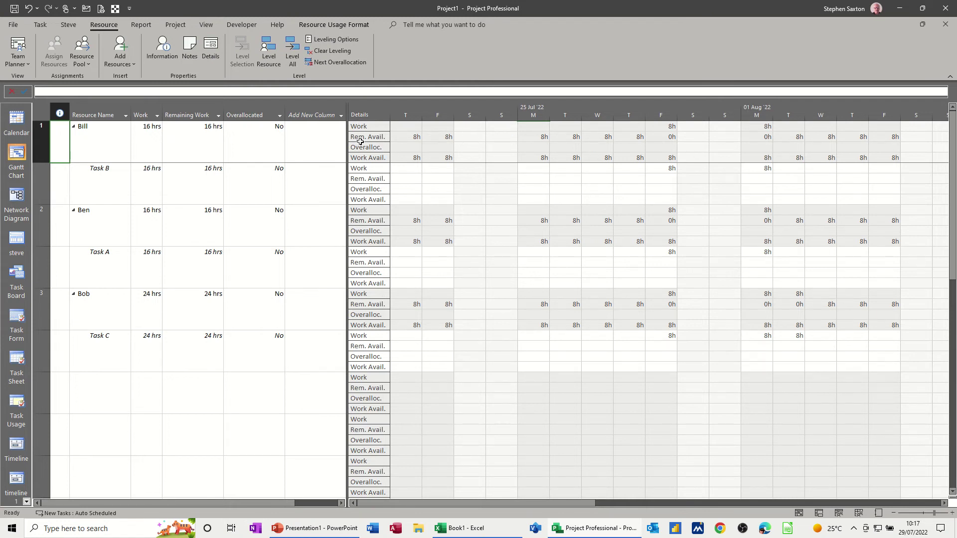
Hide the Overallocation, Remaining Availability and Work Availability detail rows in the grid.
{"action": "right_click", "coordinate": [413, 146]}
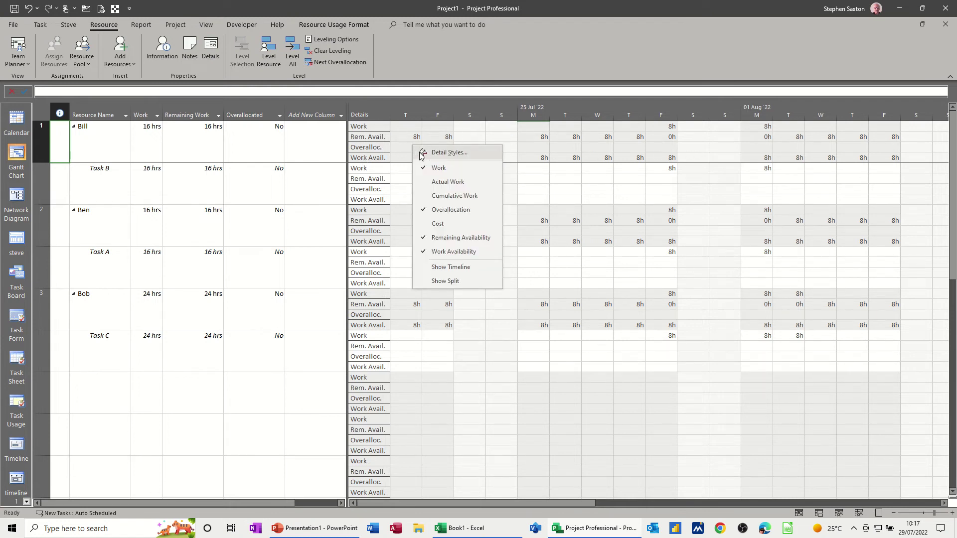
{"action": "left_click", "coordinate": [437, 212]}
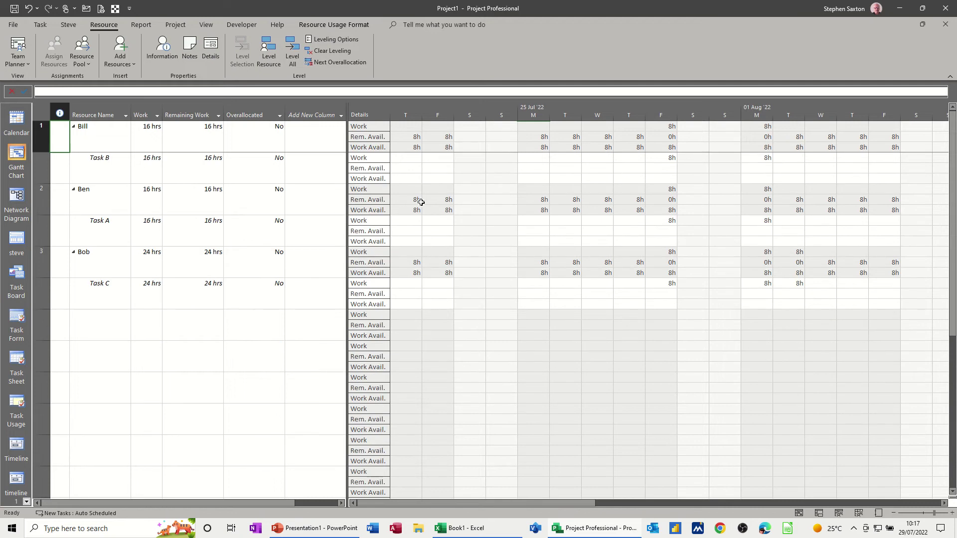
{"action": "right_click", "coordinate": [422, 186]}
{"action": "left_click", "coordinate": [452, 278]}
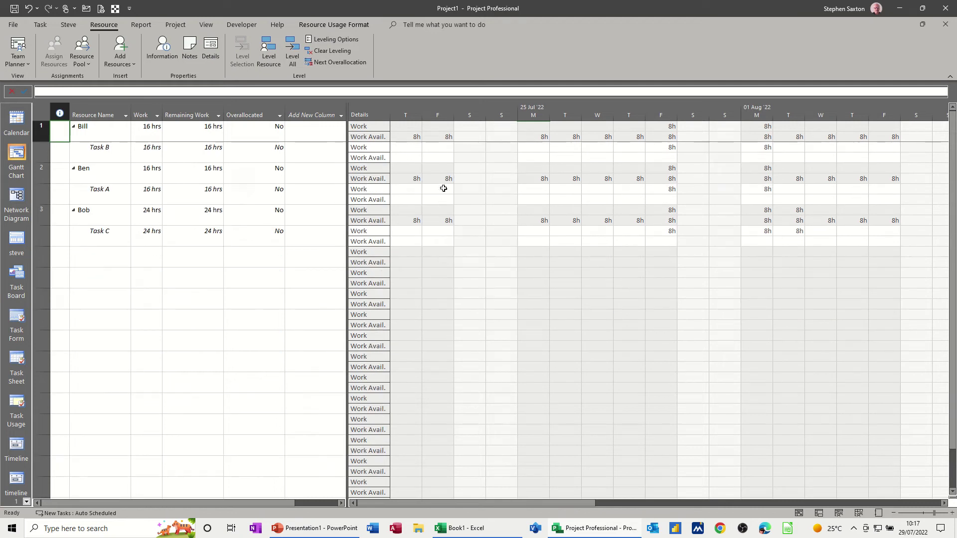
{"action": "right_click", "coordinate": [442, 187]}
{"action": "left_click", "coordinate": [462, 294]}
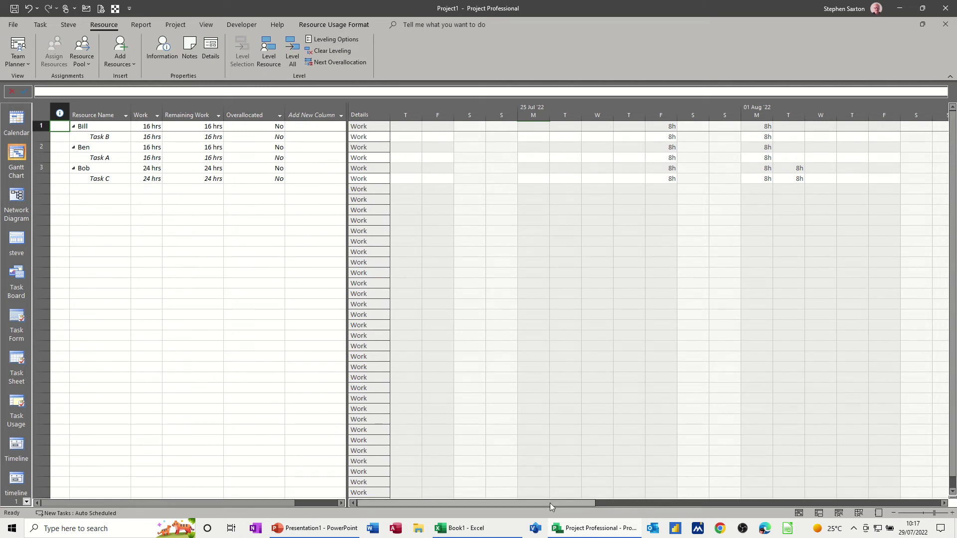
Delete the Overallocated column, add it back as a new column, and widen the table pane.
{"action": "left_click_drag", "start_coordinate": [549, 503], "coordinate": [585, 505]}
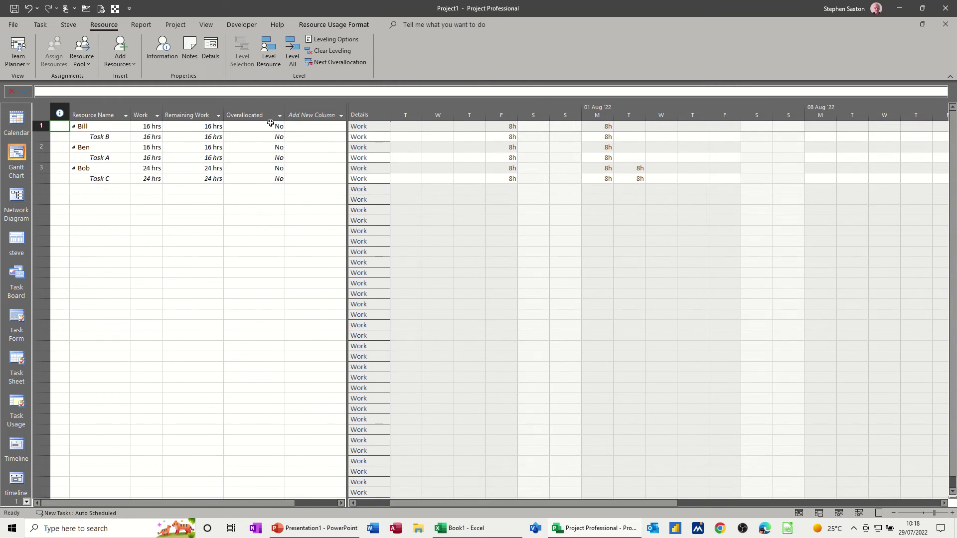
{"action": "left_click", "coordinate": [248, 108]}
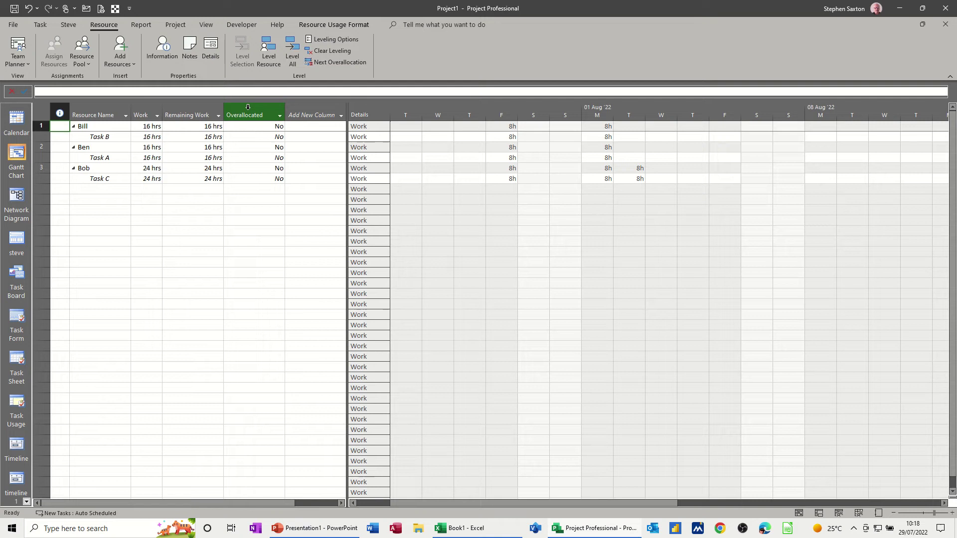
{"action": "key", "text": "Delete"}
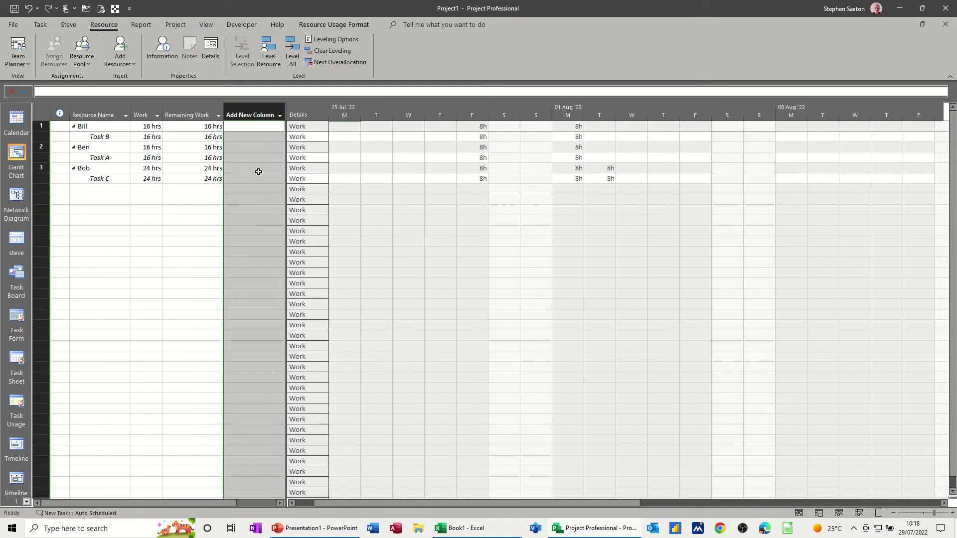
{"action": "left_click", "coordinate": [242, 115]}
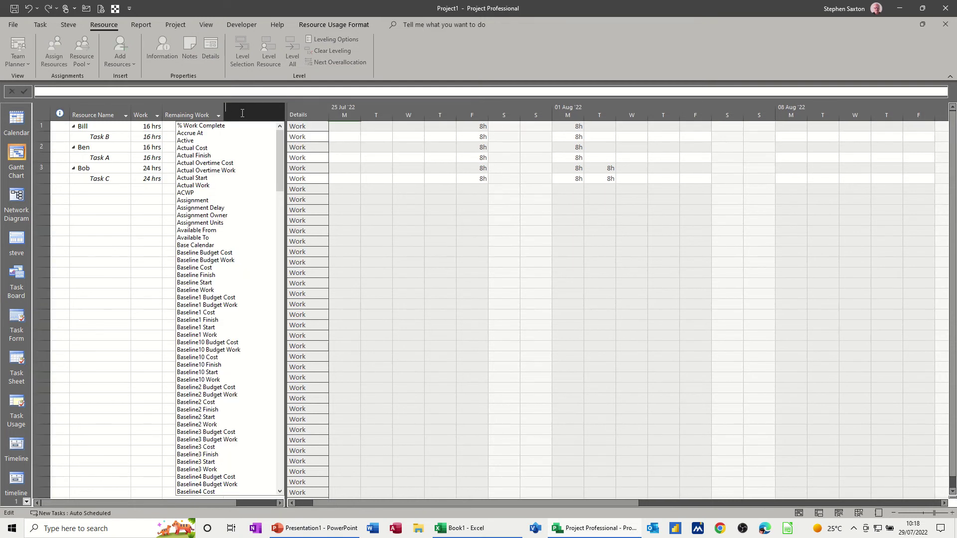
{"action": "type", "text": "objects"}
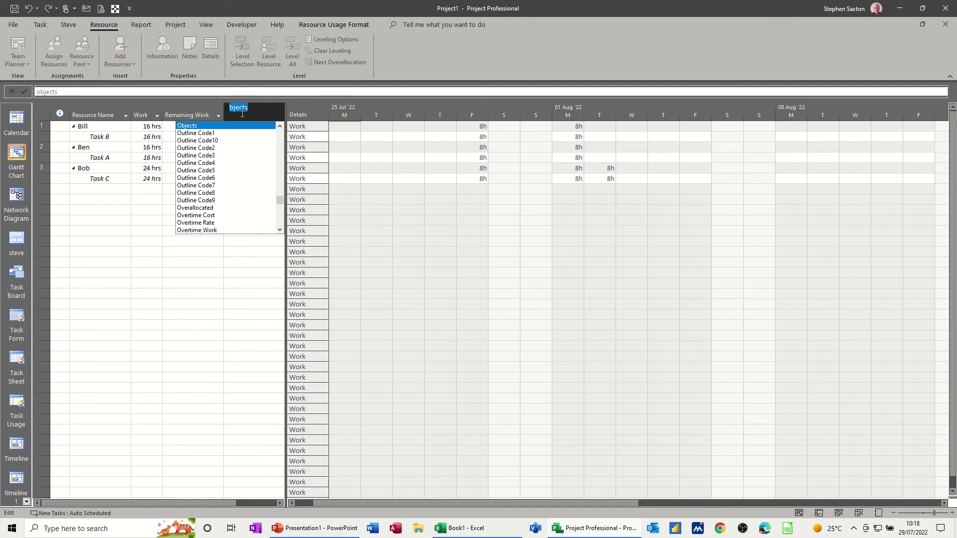
{"action": "left_click", "coordinate": [195, 208]}
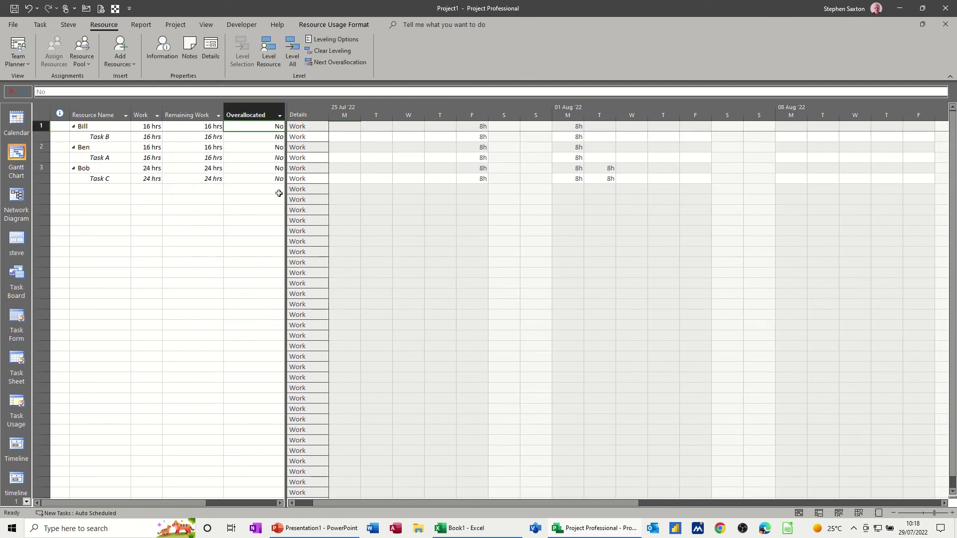
{"action": "left_click_drag", "start_coordinate": [287, 197], "coordinate": [324, 199]}
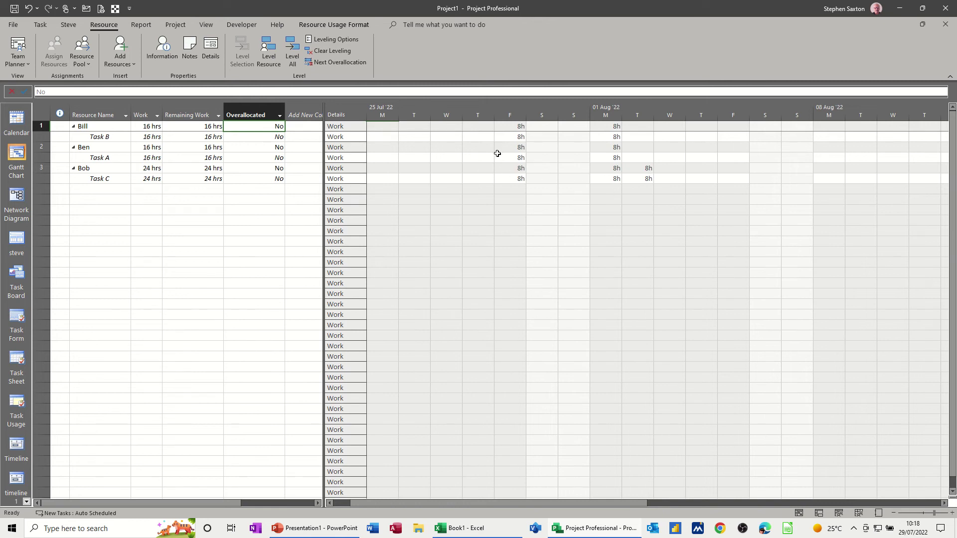
Show Overallocation and Remaining Availability rows in the usage grid and resize the Details column.
{"action": "right_click", "coordinate": [464, 151]}
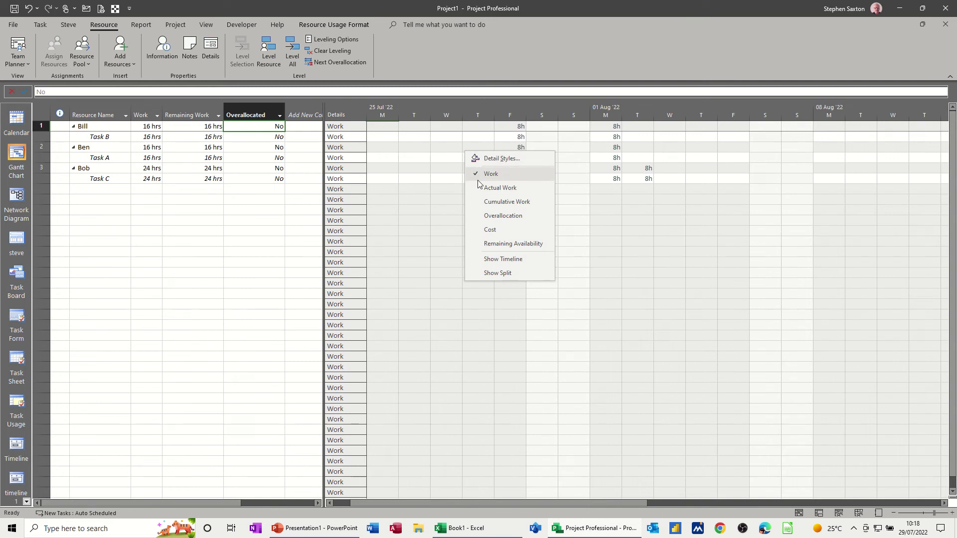
{"action": "left_click", "coordinate": [490, 216]}
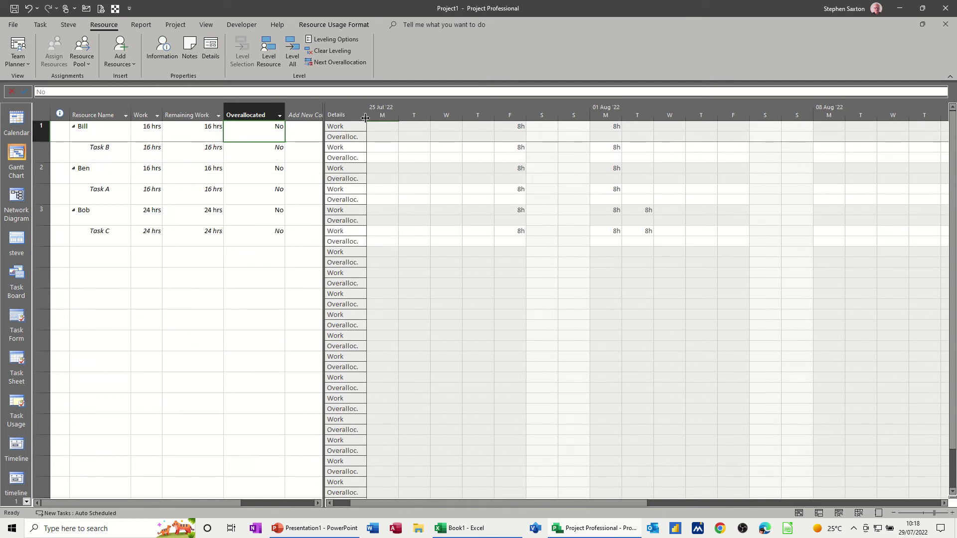
{"action": "left_click_drag", "start_coordinate": [365, 117], "coordinate": [360, 118]}
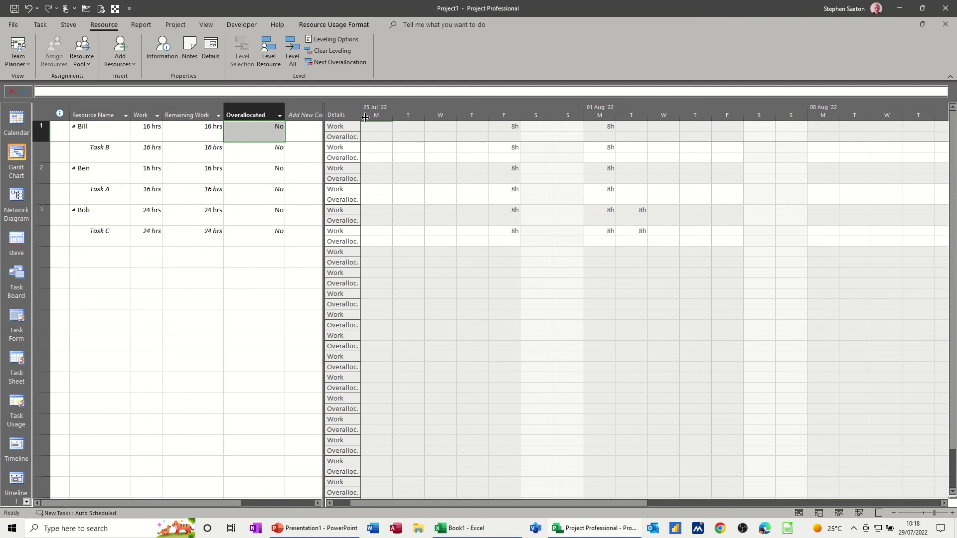
{"action": "right_click", "coordinate": [495, 193]}
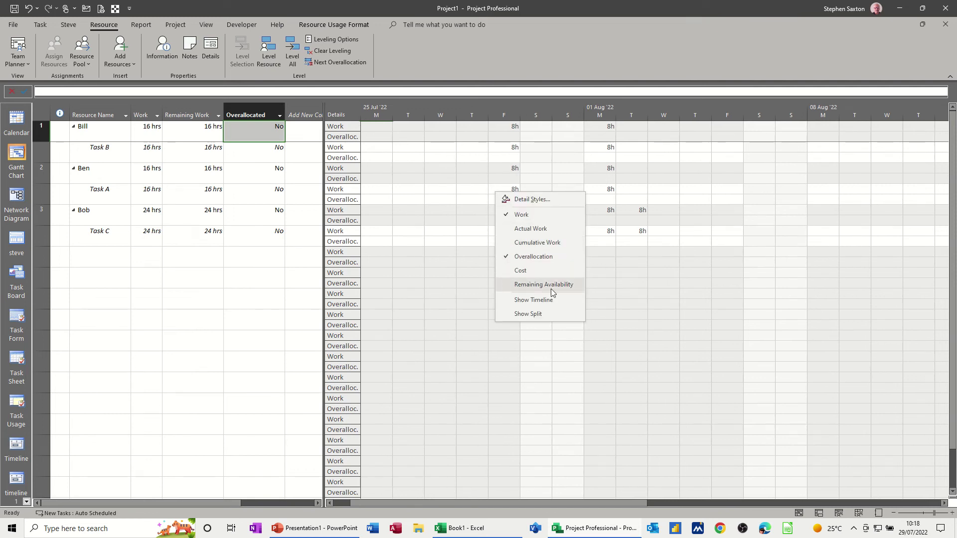
{"action": "left_click", "coordinate": [529, 286]}
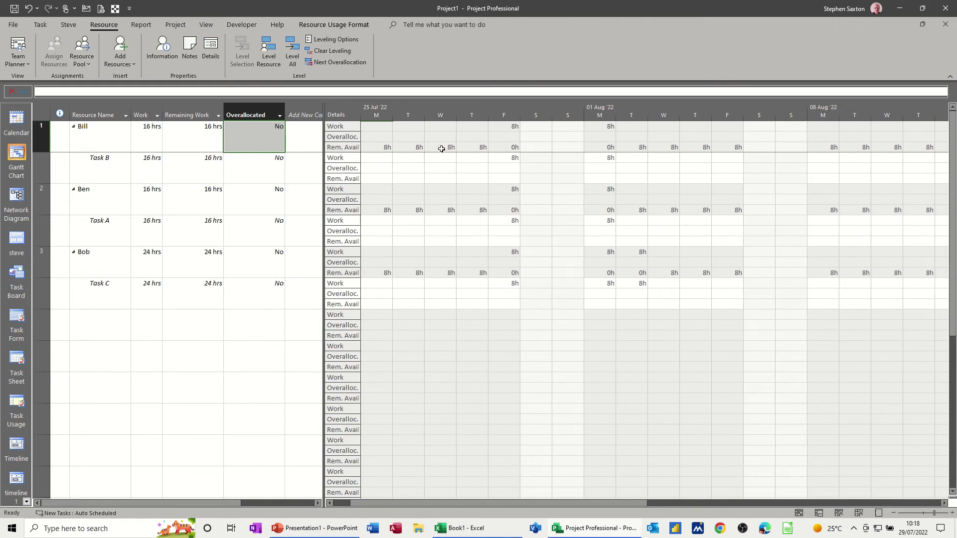
{"action": "left_click_drag", "start_coordinate": [360, 115], "coordinate": [363, 115]}
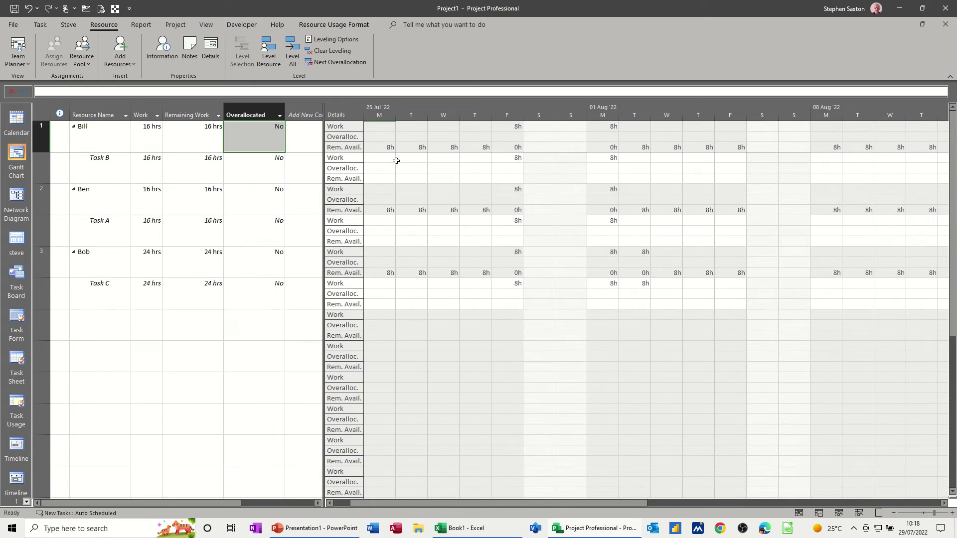
In Detail Styles, move Work Availability from Available fields to the shown fields.
{"action": "right_click", "coordinate": [437, 168]}
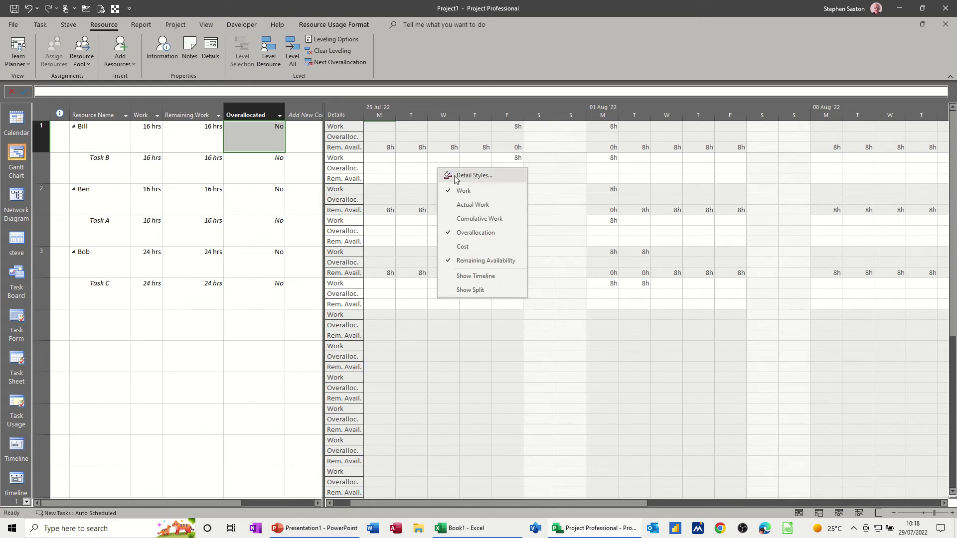
{"action": "left_click", "coordinate": [476, 178]}
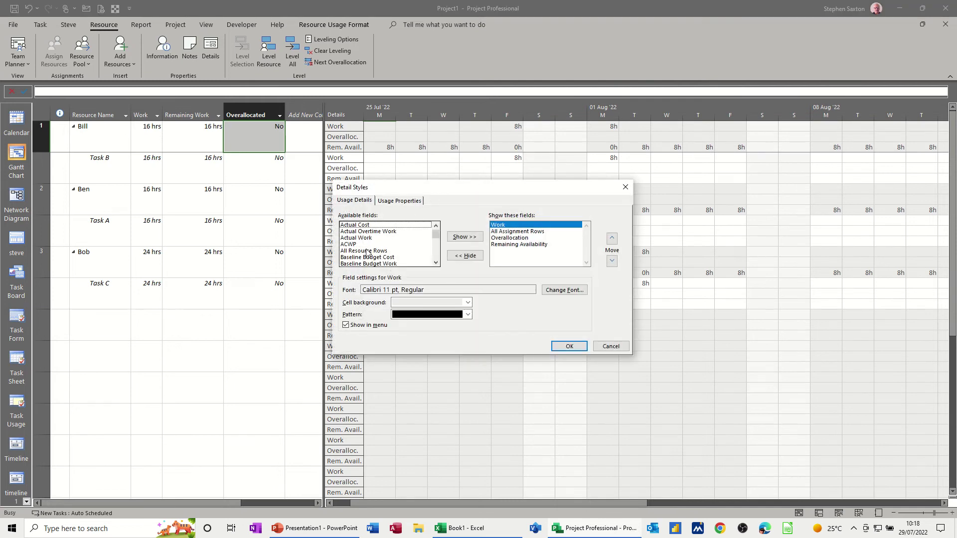
{"action": "left_click_drag", "start_coordinate": [436, 233], "coordinate": [438, 262]}
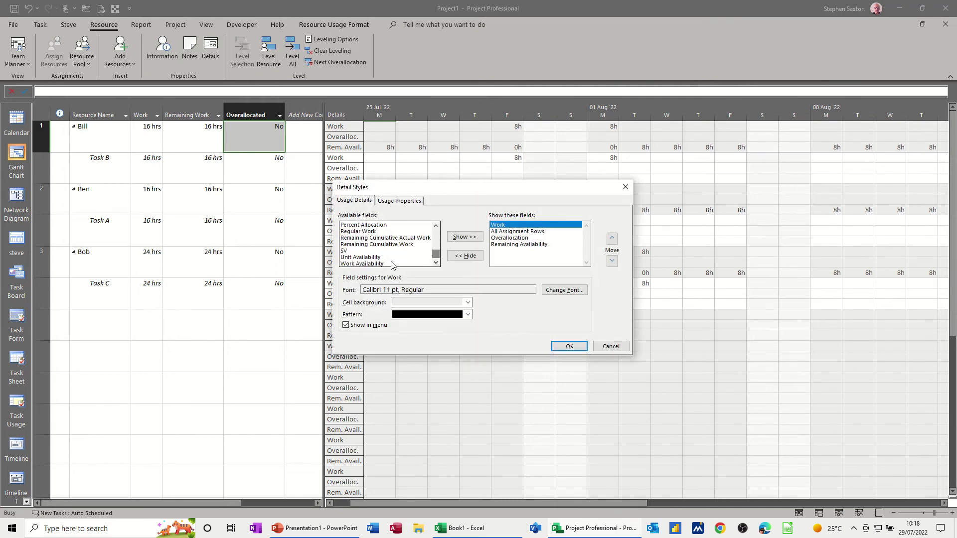
{"action": "left_click", "coordinate": [366, 263]}
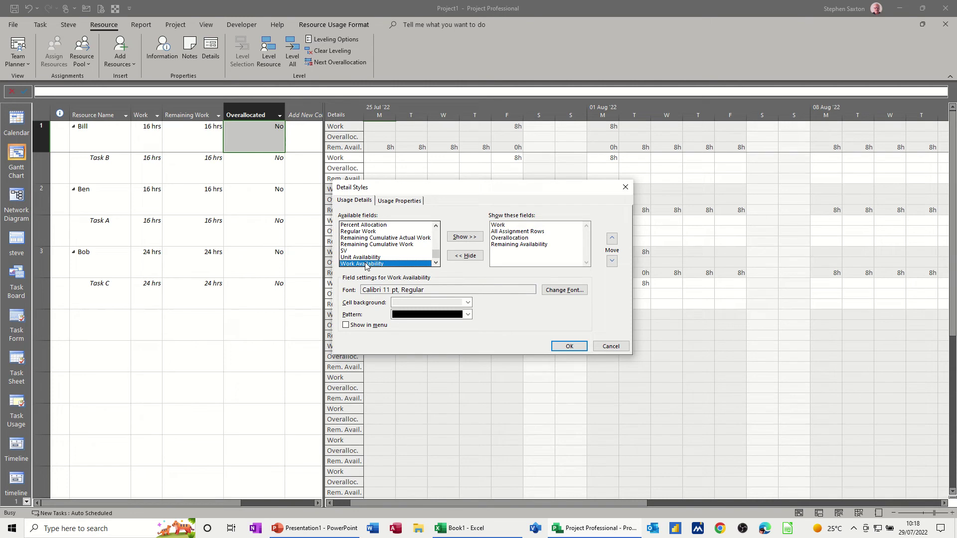
{"action": "left_click", "coordinate": [463, 238]}
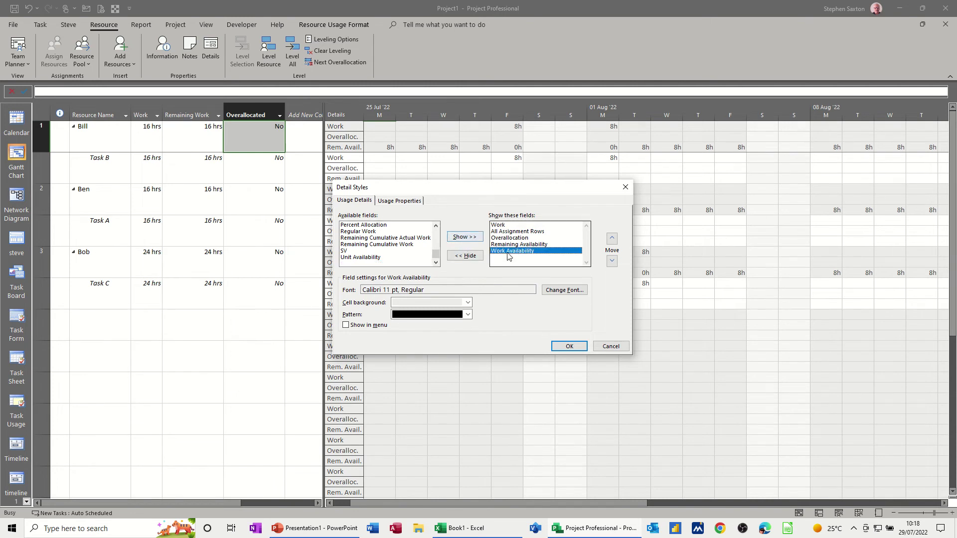
Apply the Work Avail. rows, then make Mondays nonworking in Bill's work week calendar.
{"action": "left_click", "coordinate": [569, 346]}
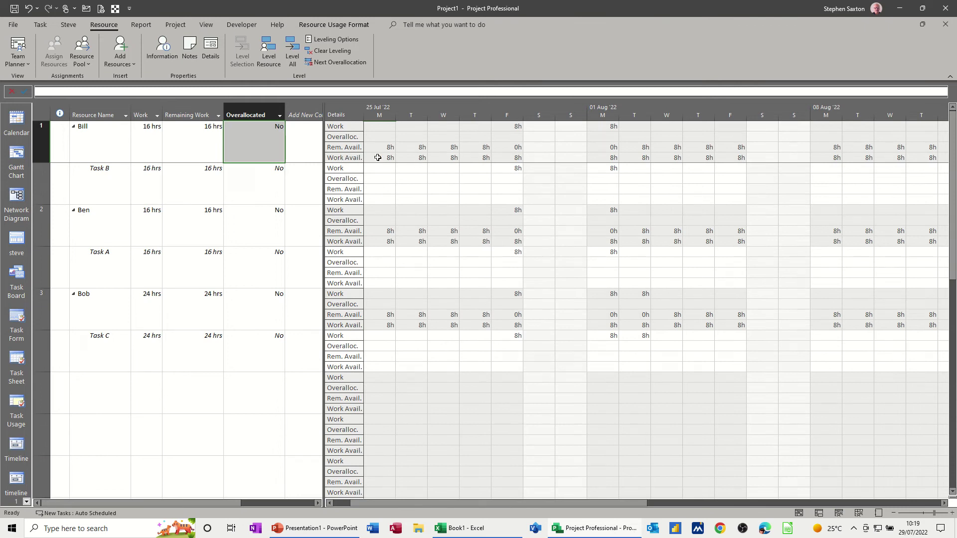
{"action": "left_click_drag", "start_coordinate": [363, 125], "coordinate": [366, 154]}
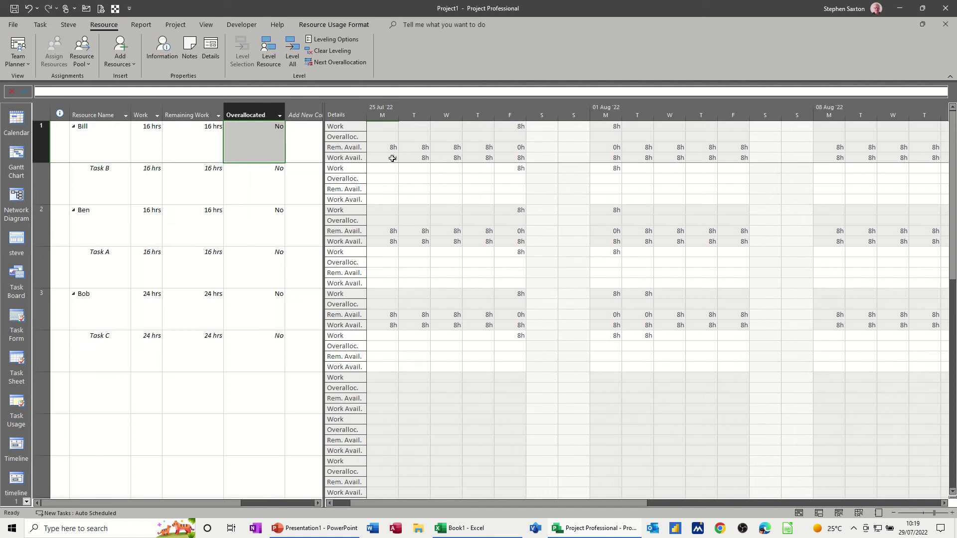
{"action": "double_click", "coordinate": [99, 137]}
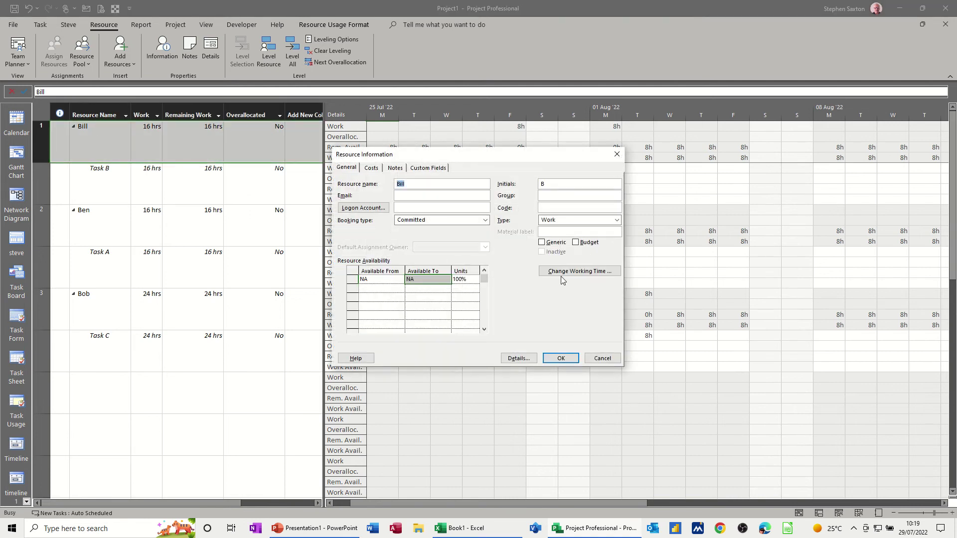
{"action": "left_click", "coordinate": [562, 278]}
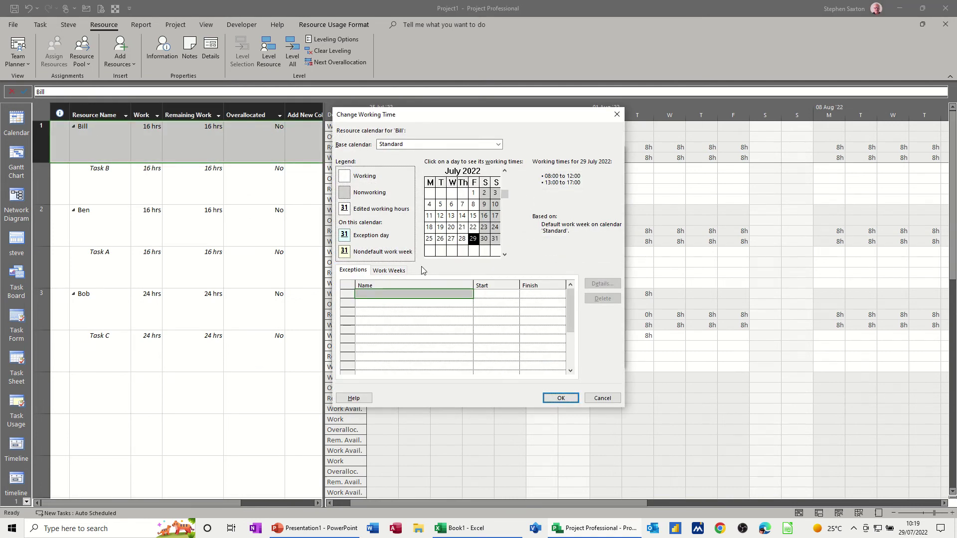
{"action": "left_click", "coordinate": [397, 270]}
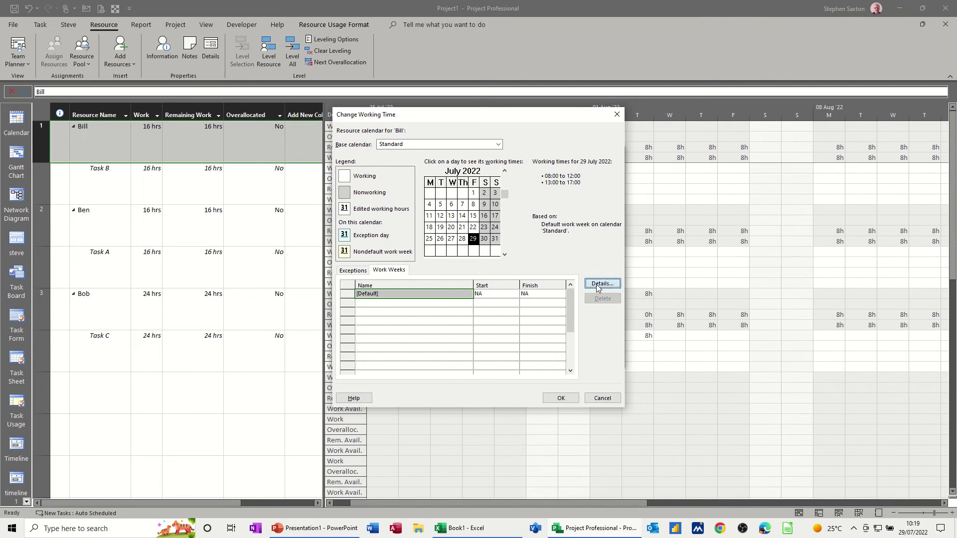
{"action": "left_click", "coordinate": [598, 285]}
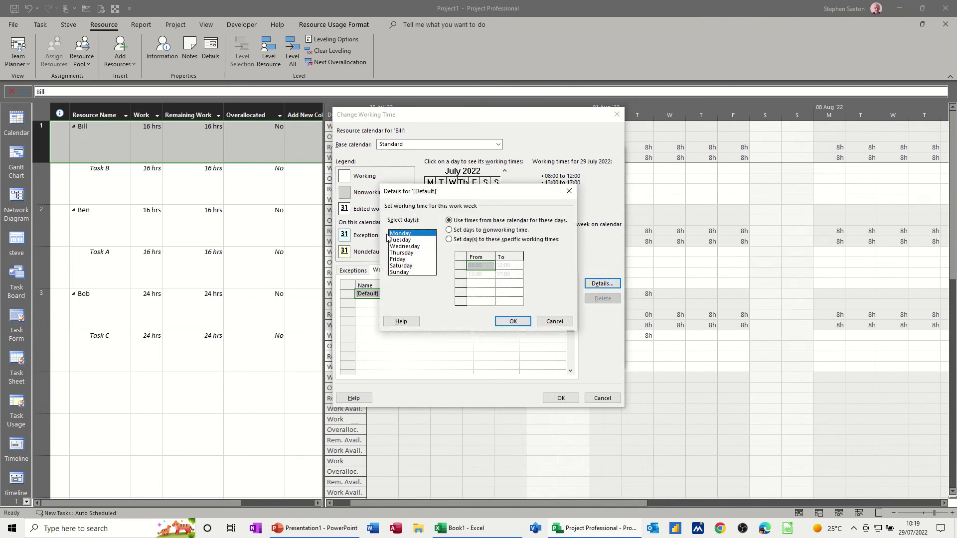
{"action": "left_click", "coordinate": [451, 230]}
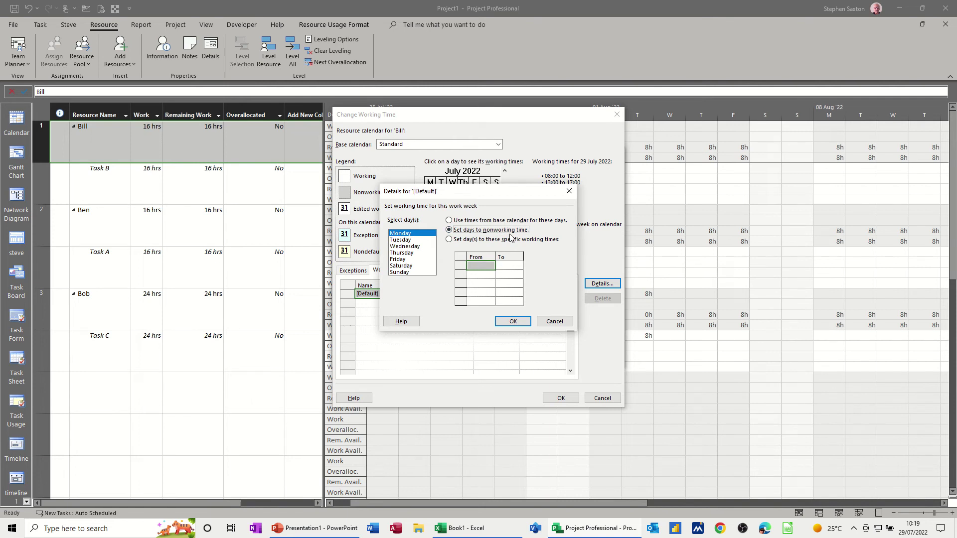
{"action": "left_click", "coordinate": [512, 320]}
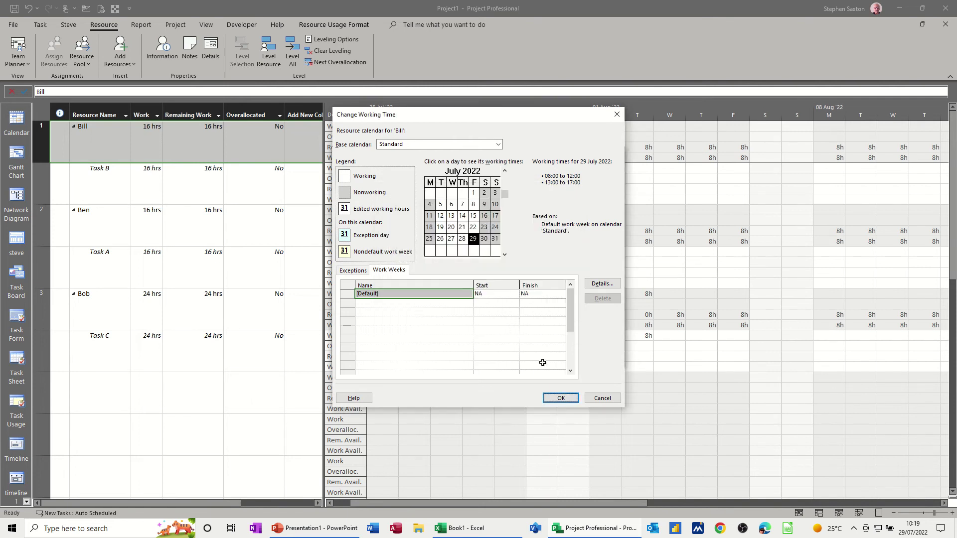
{"action": "left_click", "coordinate": [555, 397]}
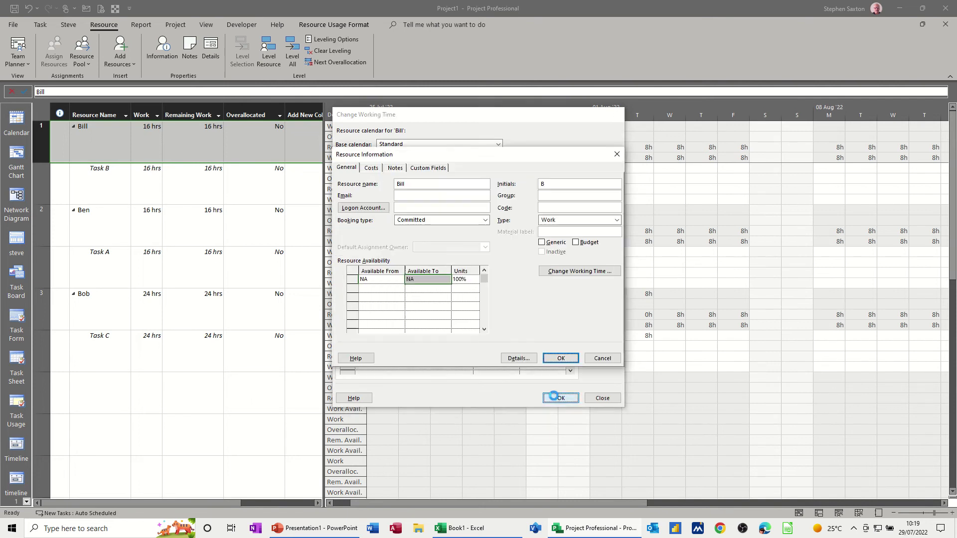
Close Bill's Resource Information with OK, keeping the Monday nonworking change.
{"action": "left_click", "coordinate": [561, 358]}
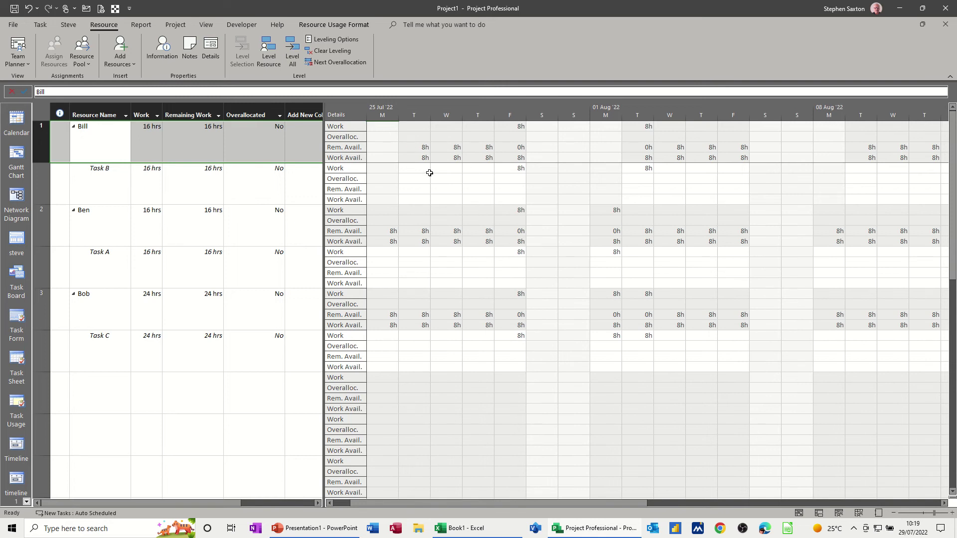
In the Gantt chart, add Bill alongside Bob on Task C, stretching it to 4 days.
{"action": "left_click", "coordinate": [15, 155]}
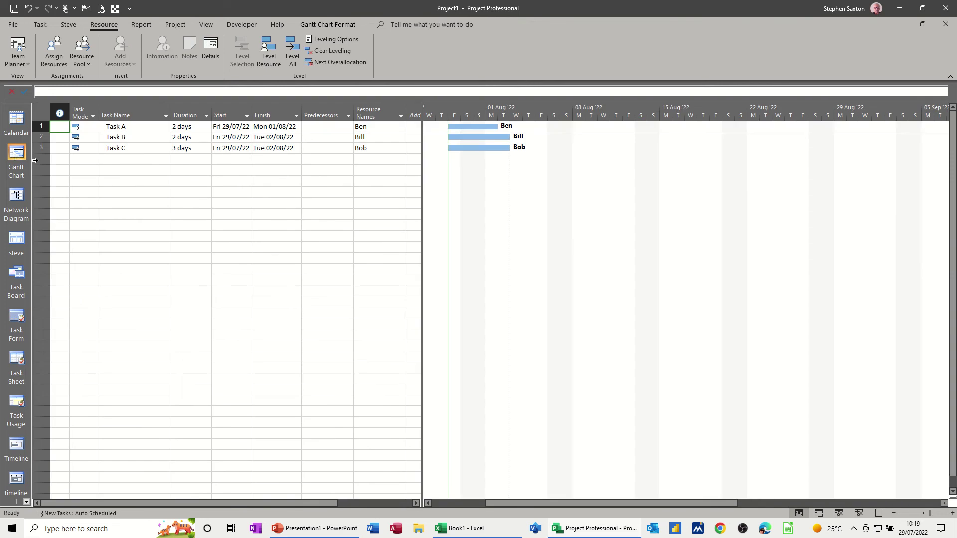
{"action": "left_click", "coordinate": [379, 149]}
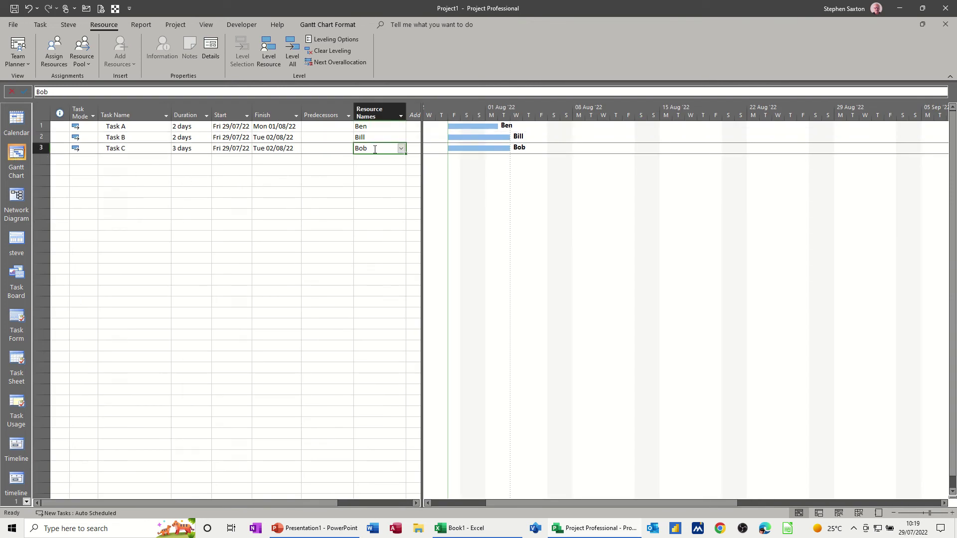
{"action": "left_click", "coordinate": [401, 149]}
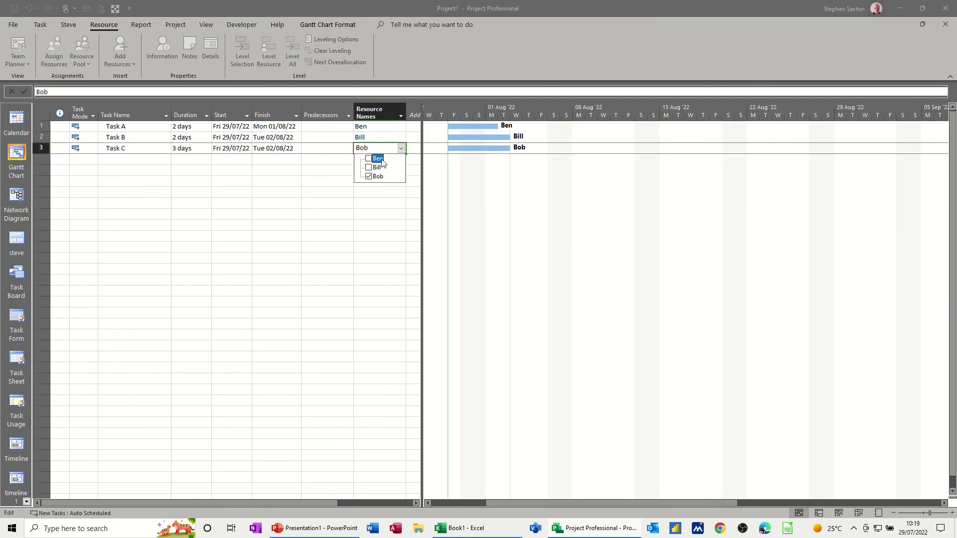
{"action": "left_click", "coordinate": [378, 168]}
{"action": "left_click", "coordinate": [119, 148]}
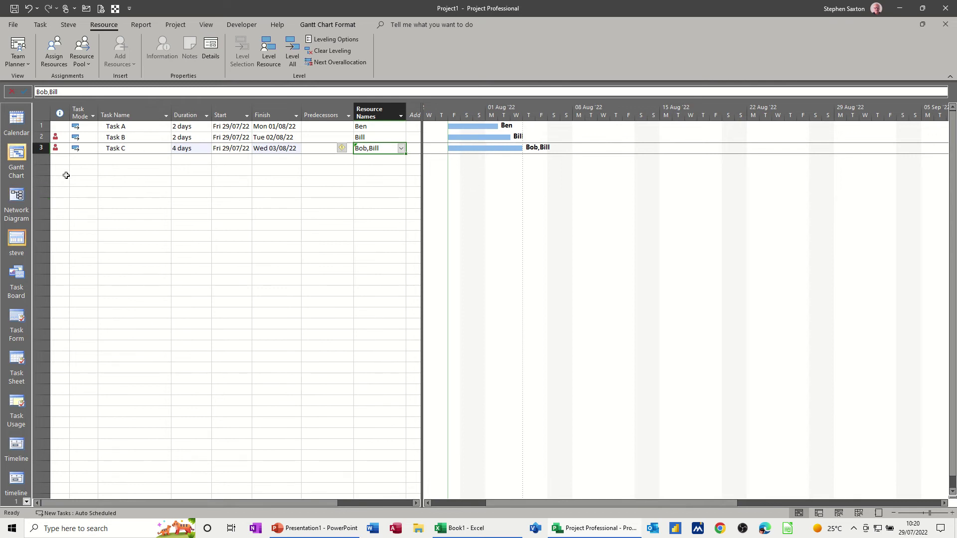
Switch to Resource Usage and check Bill's Friday overallocation, remaining availability and work availability.
{"action": "left_click", "coordinate": [26, 63]}
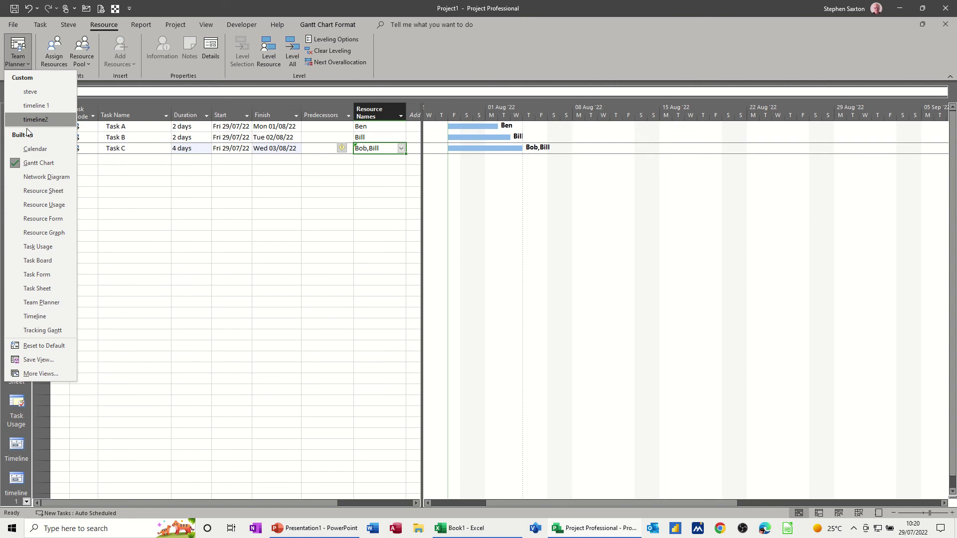
{"action": "left_click", "coordinate": [27, 206]}
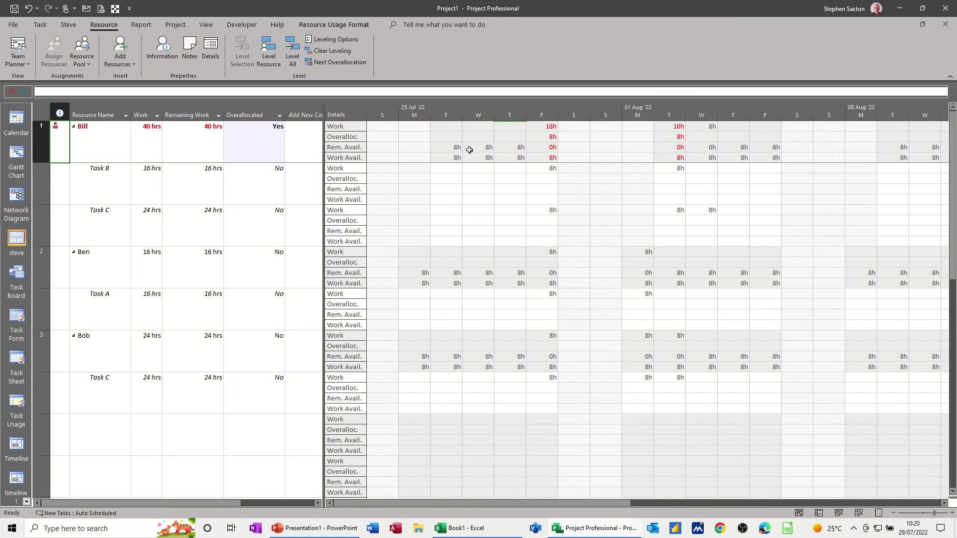
{"action": "left_click", "coordinate": [549, 137]}
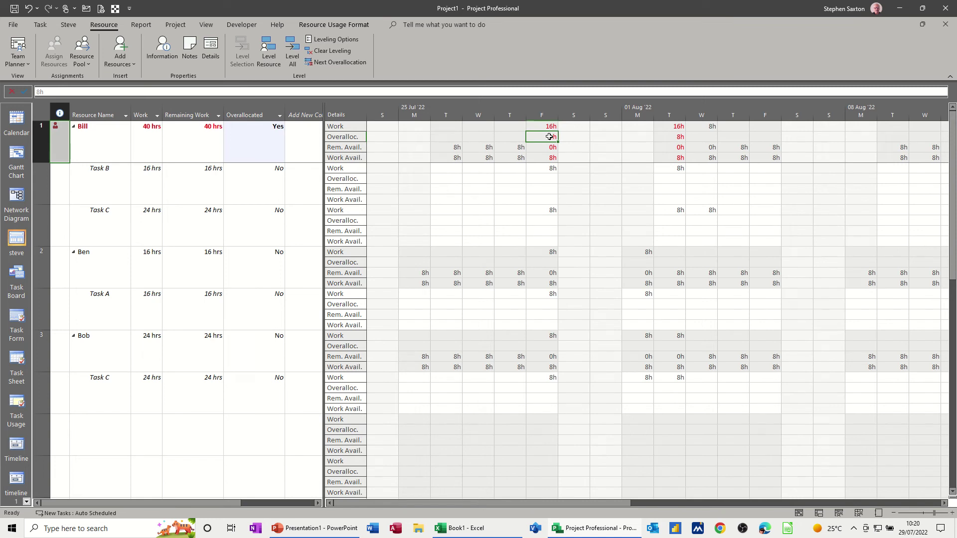
{"action": "left_click", "coordinate": [544, 148]}
{"action": "left_click", "coordinate": [542, 159]}
In the Gantt Chart, set Task B's duration to 3w and Task C's to 4w.
{"action": "left_click", "coordinate": [17, 159]}
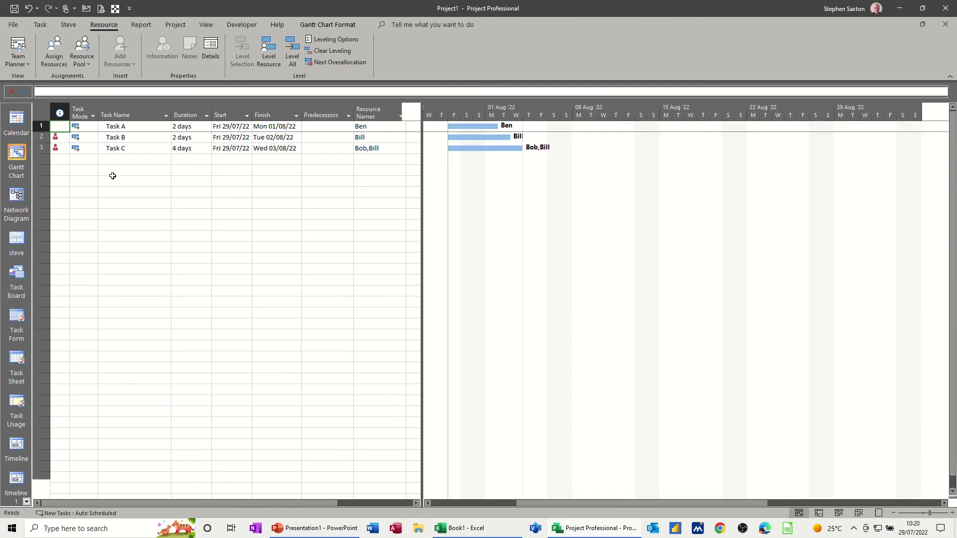
{"action": "left_click", "coordinate": [181, 136]}
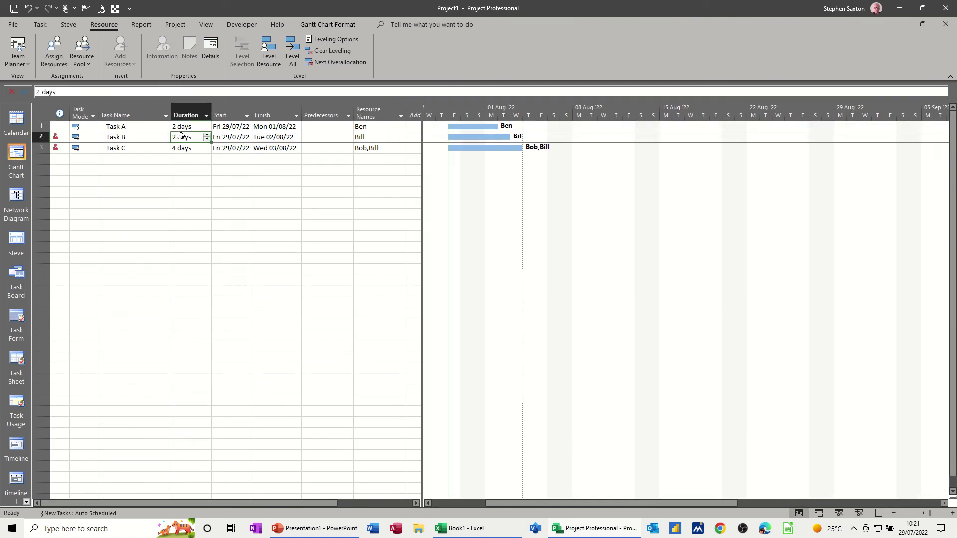
{"action": "type", "text": "3w"}
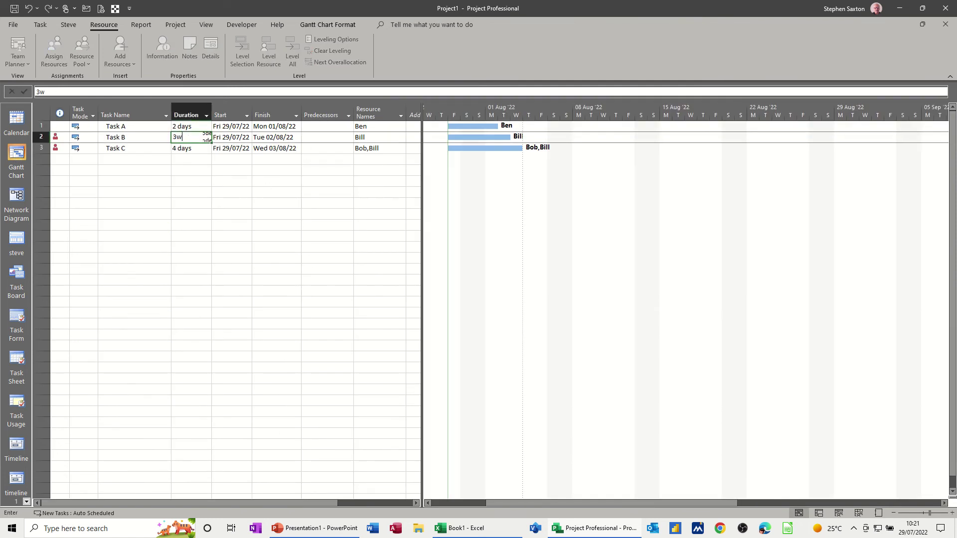
{"action": "key", "text": "Return"}
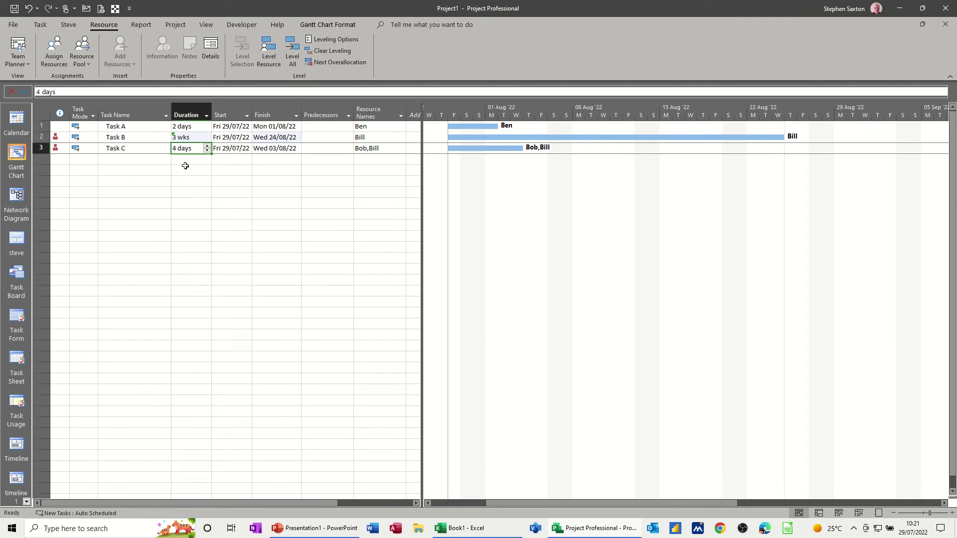
{"action": "type", "text": "4w"}
{"action": "key", "text": "Return"}
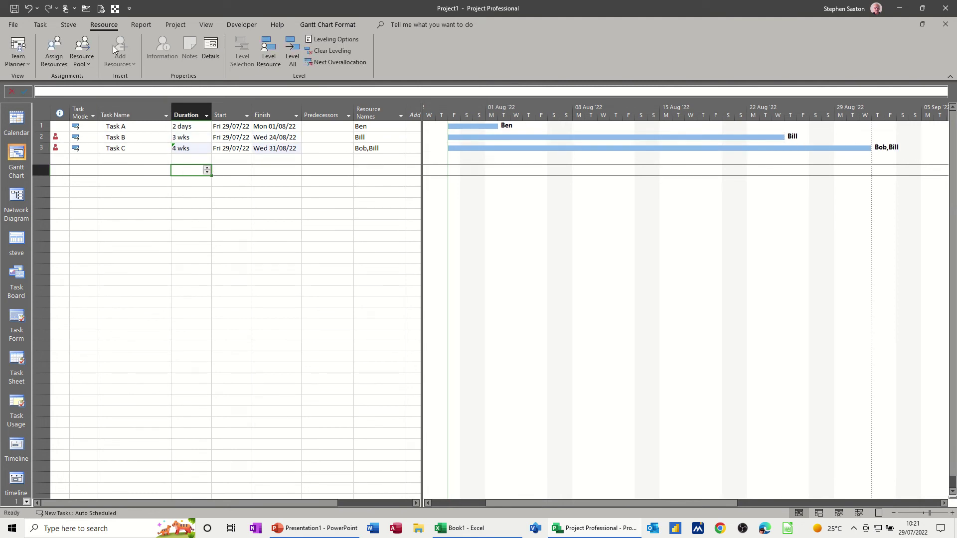
{"action": "left_click", "coordinate": [26, 65]}
Show Resource Usage and scroll the timescale to 01 Aug to see Bill's 16h days.
{"action": "left_click", "coordinate": [28, 206]}
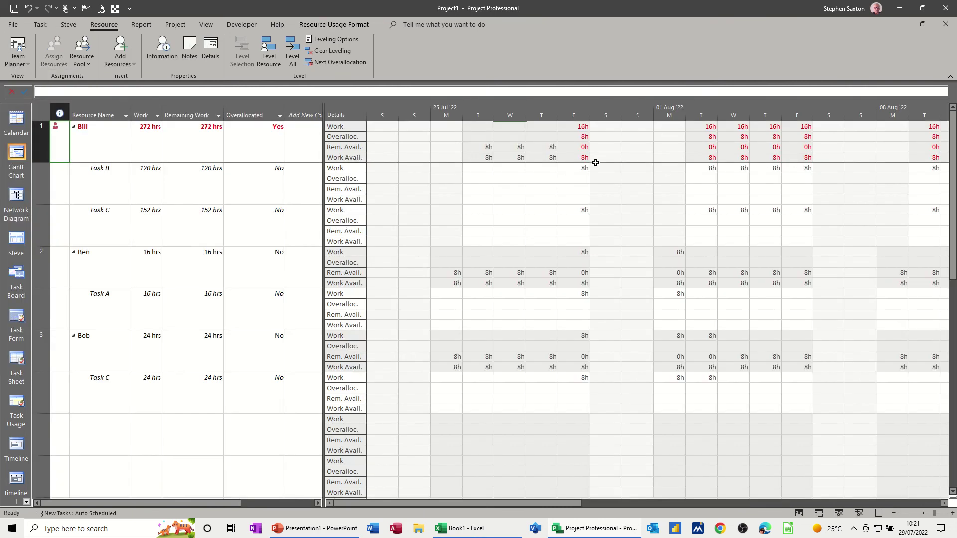
{"action": "left_click_drag", "start_coordinate": [549, 505], "coordinate": [652, 512]}
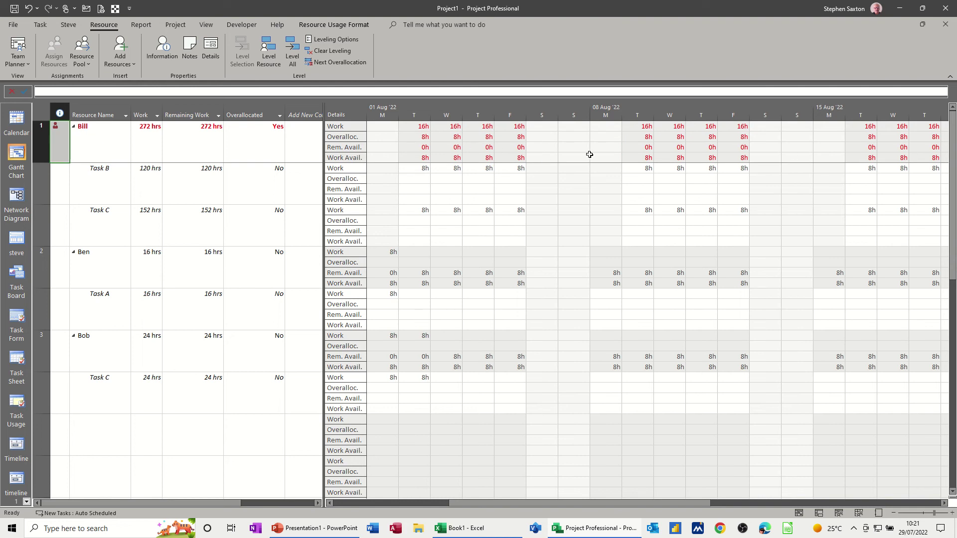
Open the Overallocated Resources report from the Resources reports.
{"action": "left_click", "coordinate": [141, 25]}
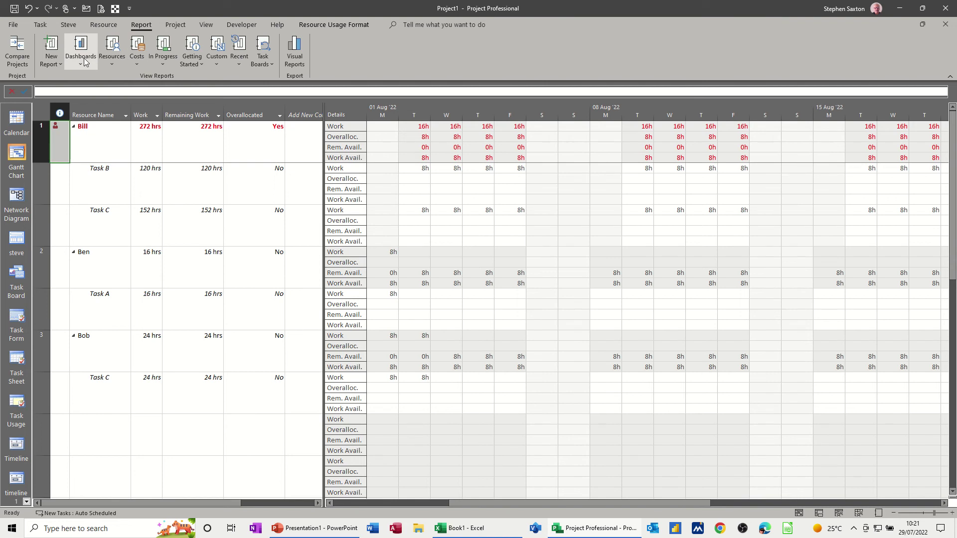
{"action": "left_click", "coordinate": [111, 60]}
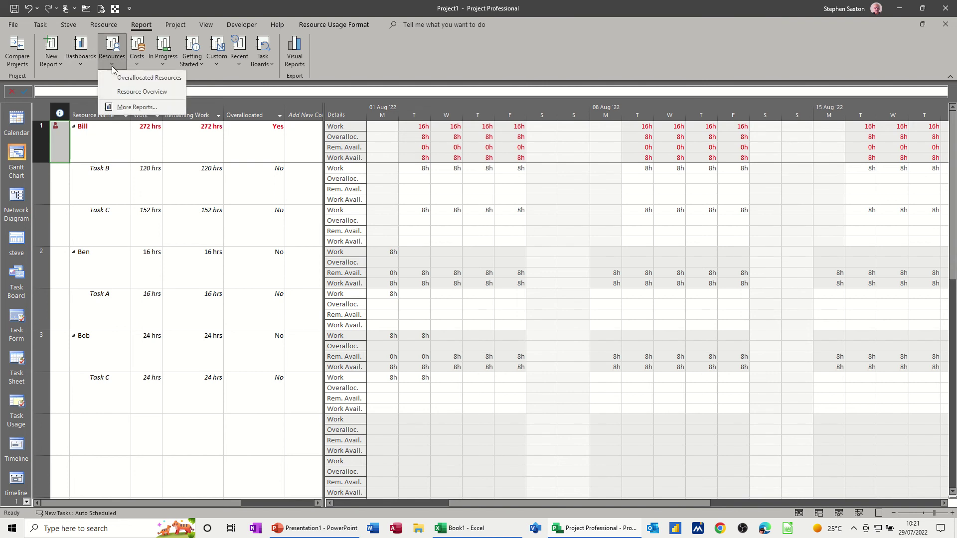
{"action": "left_click", "coordinate": [132, 79]}
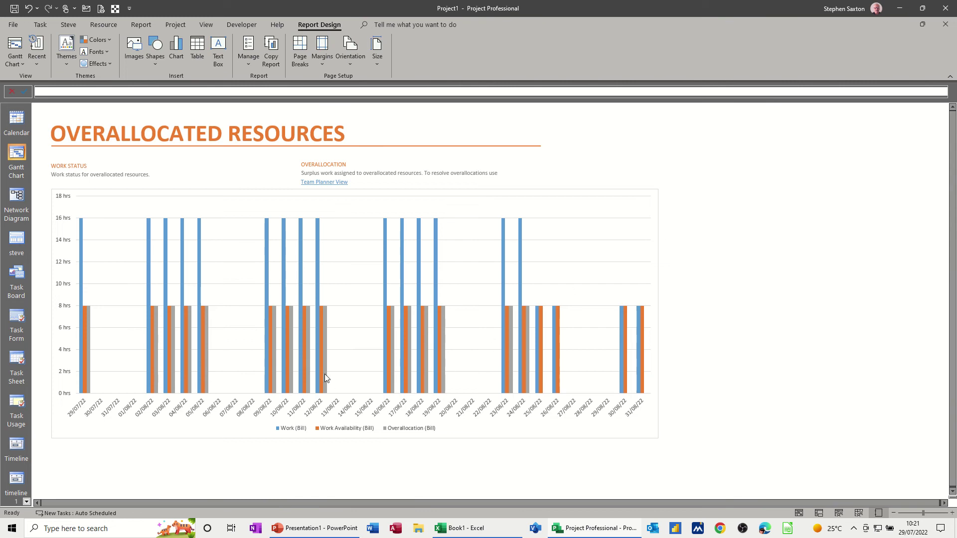
Widen the report chart across the page, adjust the Field List, and select the Overallocation bars.
{"action": "left_click", "coordinate": [655, 270]}
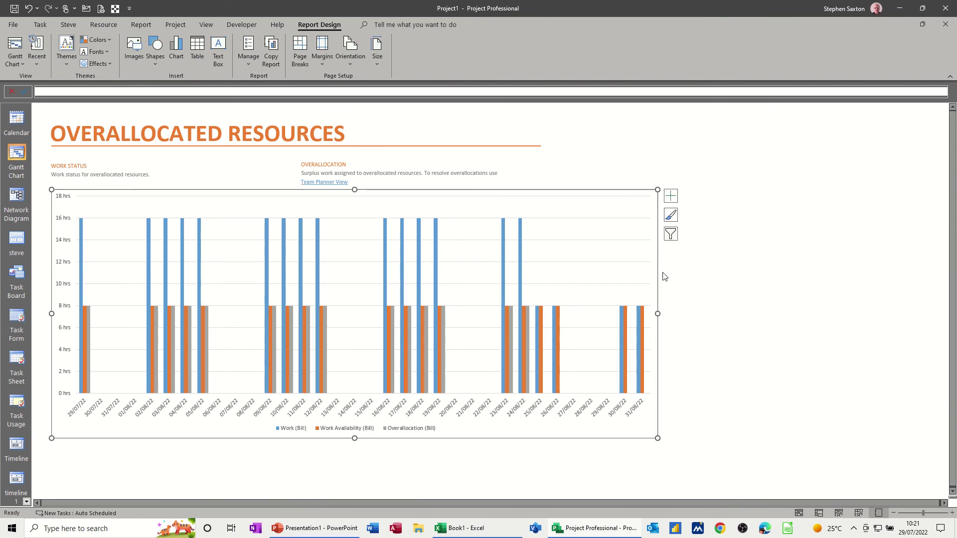
{"action": "left_click_drag", "start_coordinate": [659, 313], "coordinate": [800, 313]}
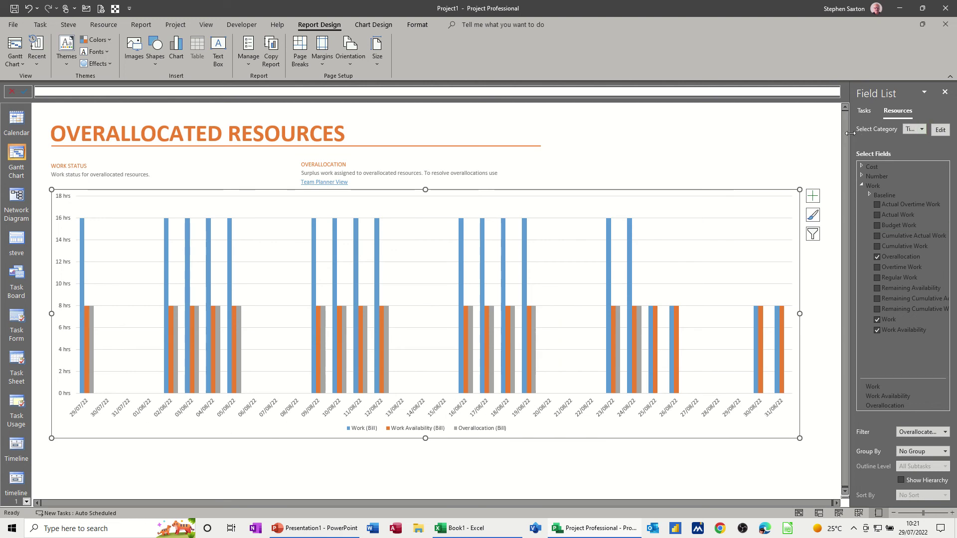
{"action": "left_click_drag", "start_coordinate": [848, 133], "coordinate": [790, 138]}
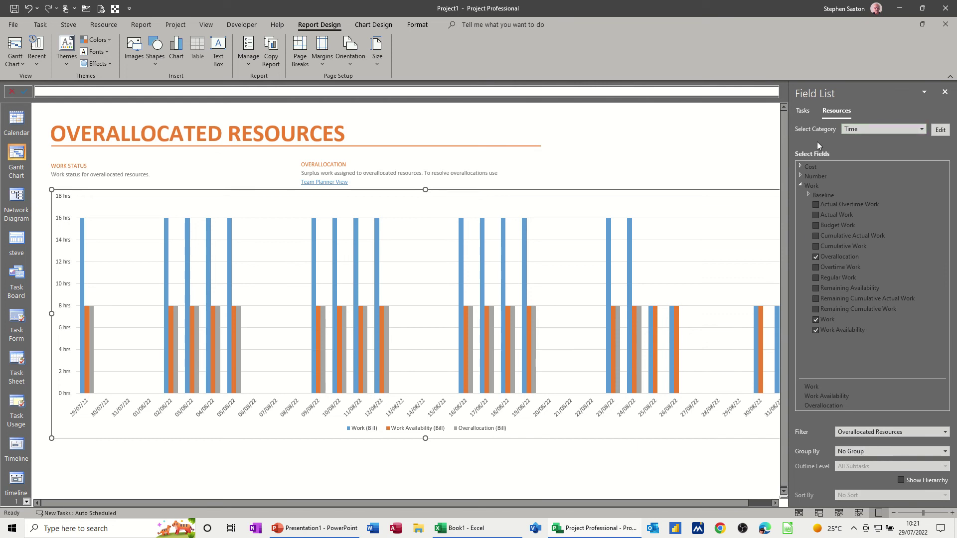
{"action": "left_click_drag", "start_coordinate": [791, 148], "coordinate": [843, 175]}
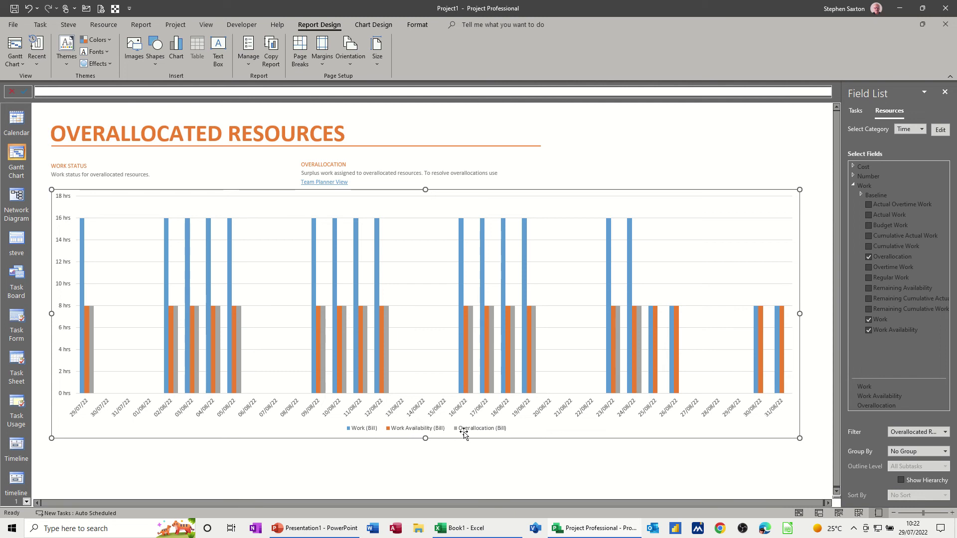
{"action": "left_click", "coordinate": [512, 321]}
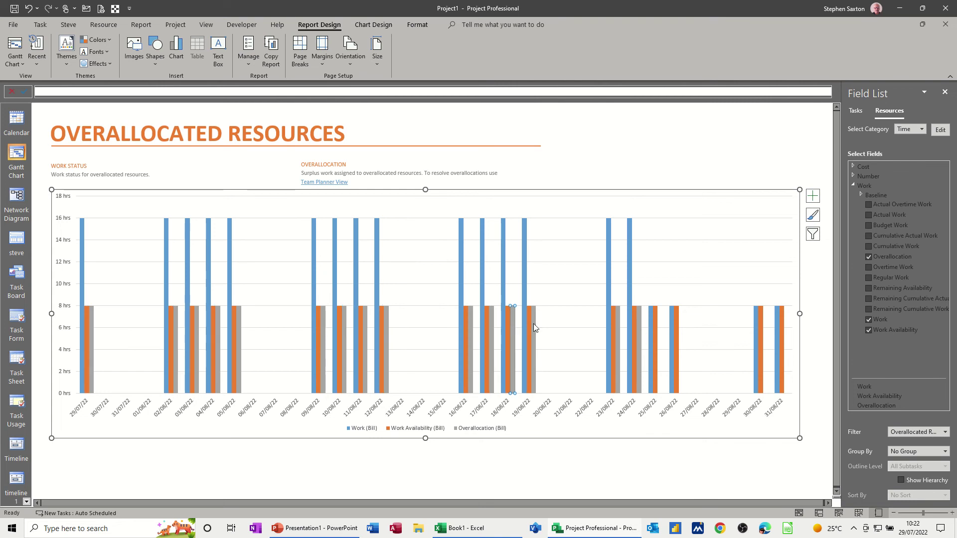
{"action": "left_click", "coordinate": [534, 324]}
{"action": "left_click", "coordinate": [535, 322]}
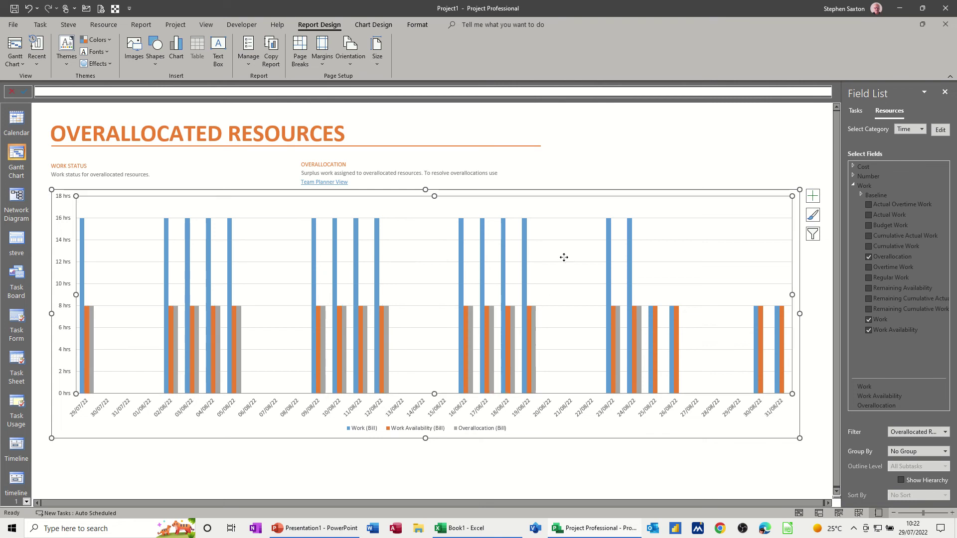
Give the Overallocation (Bill) bar series a solid red fill in Format Data Series.
{"action": "double_click", "coordinate": [534, 322]}
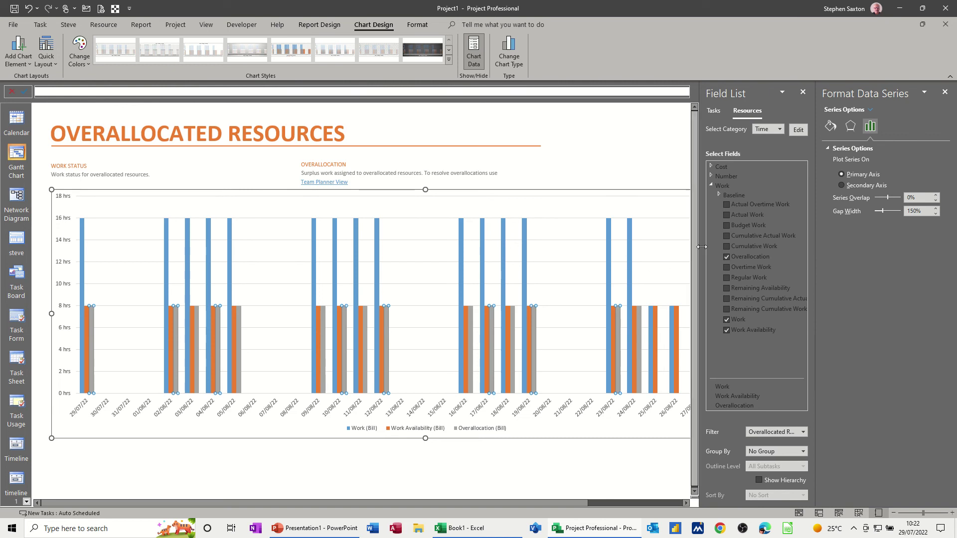
{"action": "left_click", "coordinate": [831, 126]}
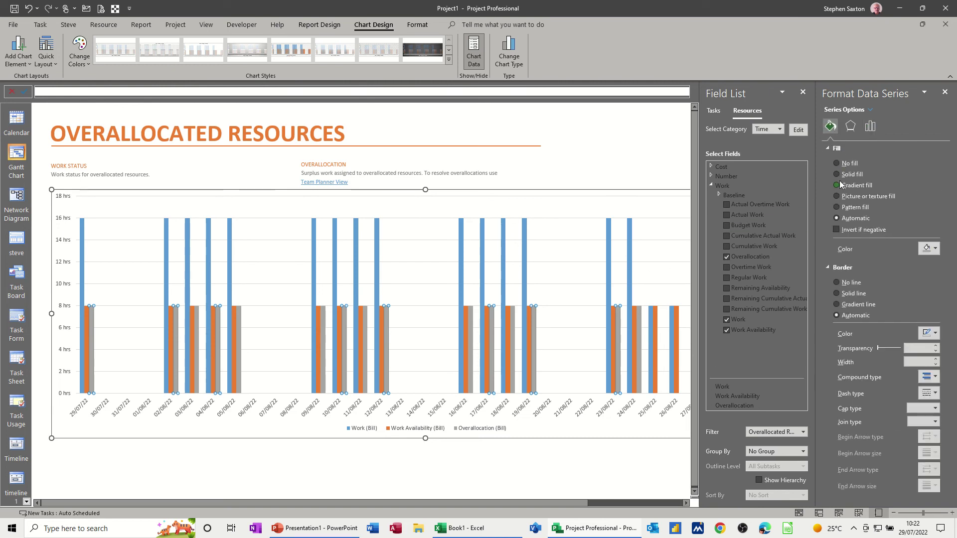
{"action": "left_click", "coordinate": [840, 174]}
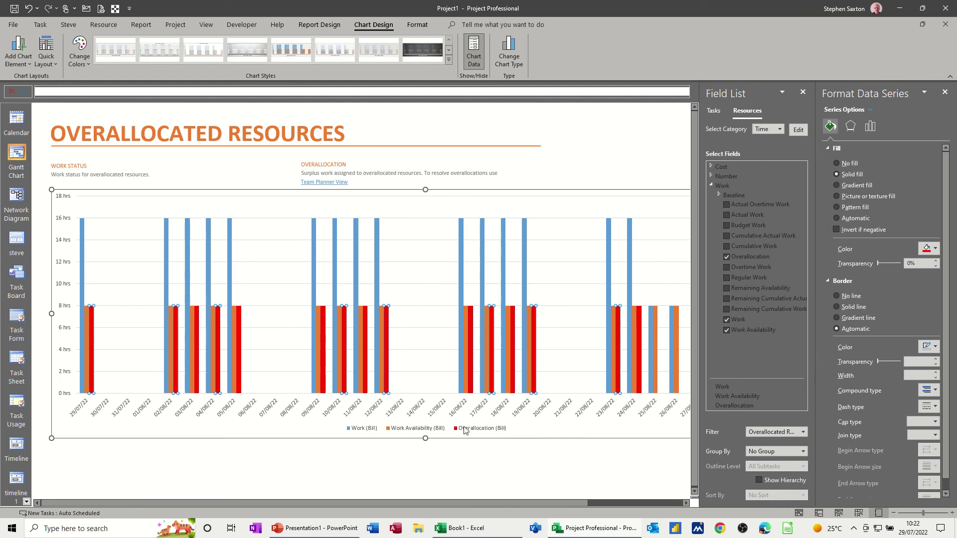
{"action": "left_click", "coordinate": [615, 172]}
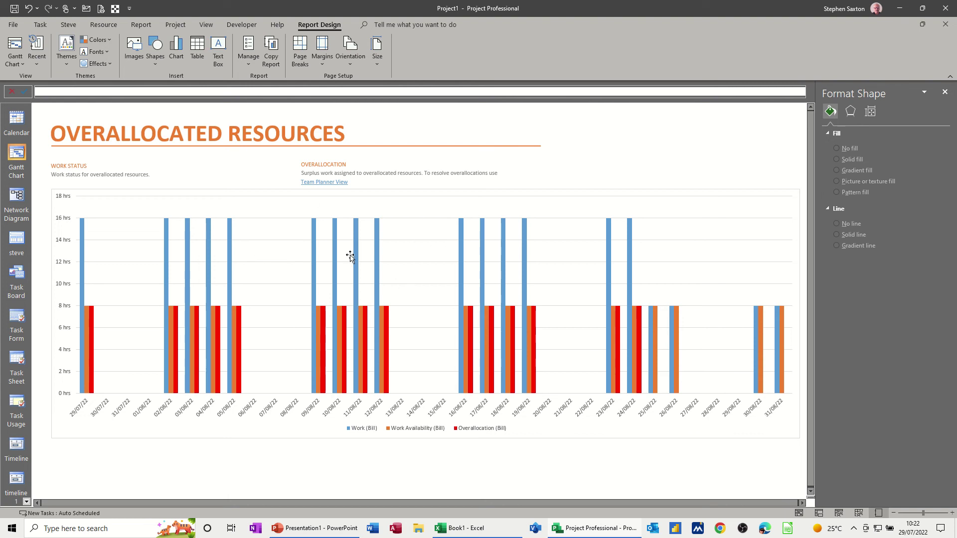
Add a Resource Usage details pane below the Gantt Chart and enlarge it.
{"action": "left_click", "coordinate": [16, 154]}
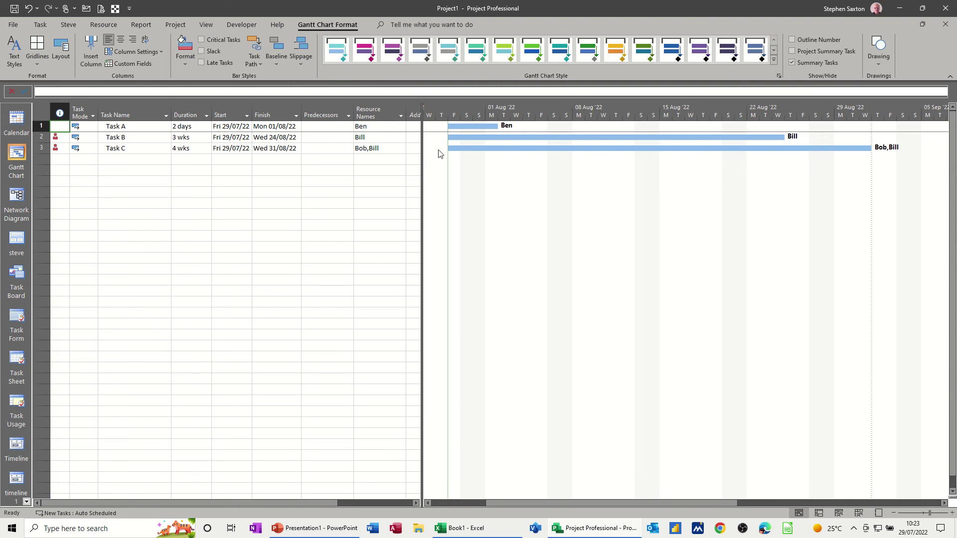
{"action": "left_click", "coordinate": [147, 150]}
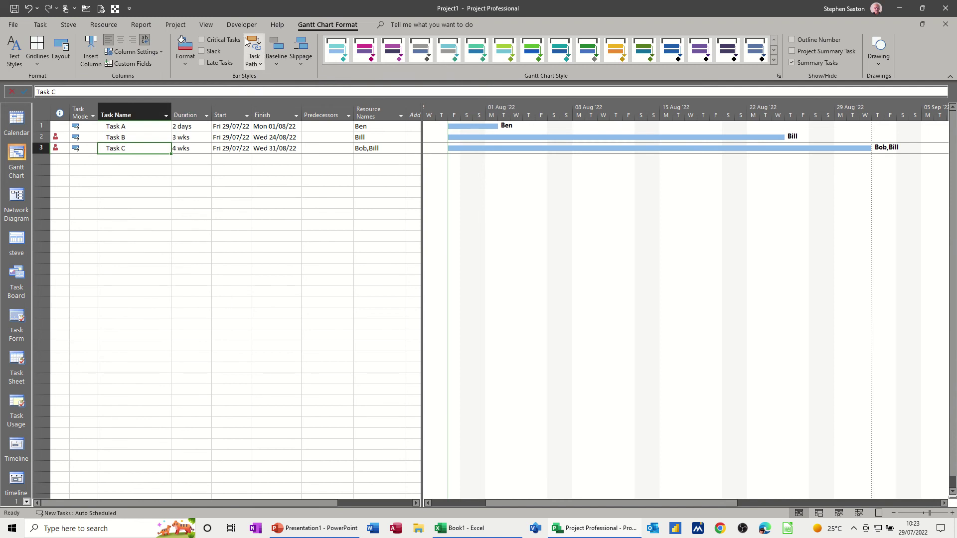
{"action": "left_click", "coordinate": [205, 26]}
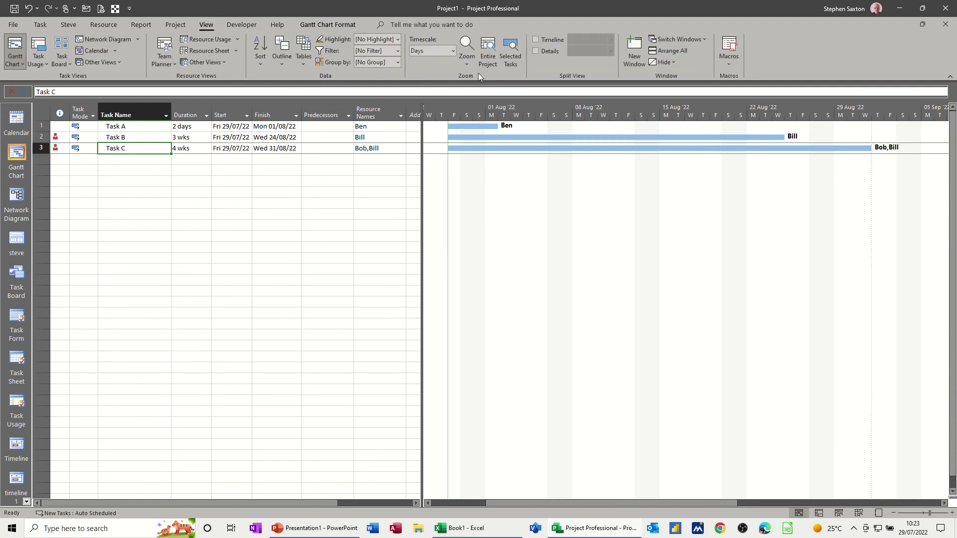
{"action": "left_click", "coordinate": [536, 51]}
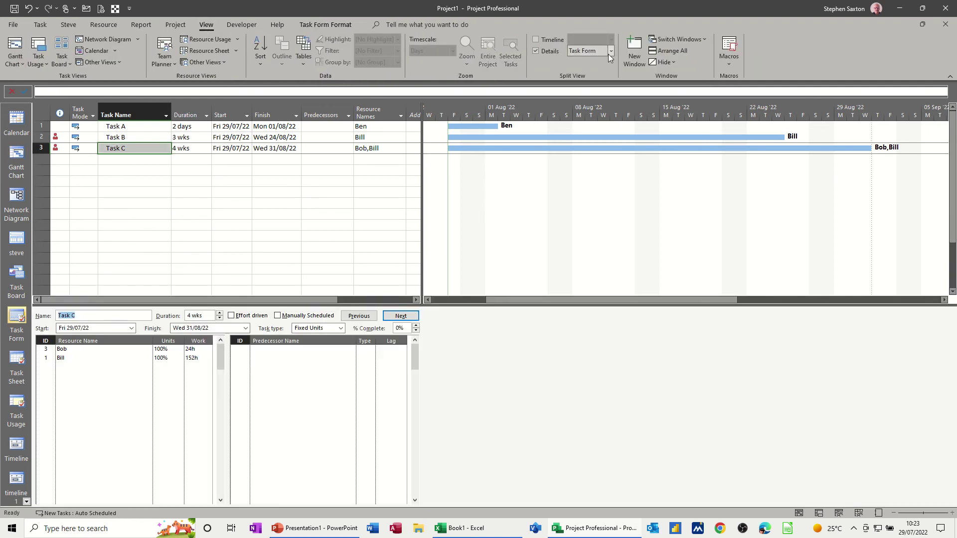
{"action": "left_click", "coordinate": [611, 51]}
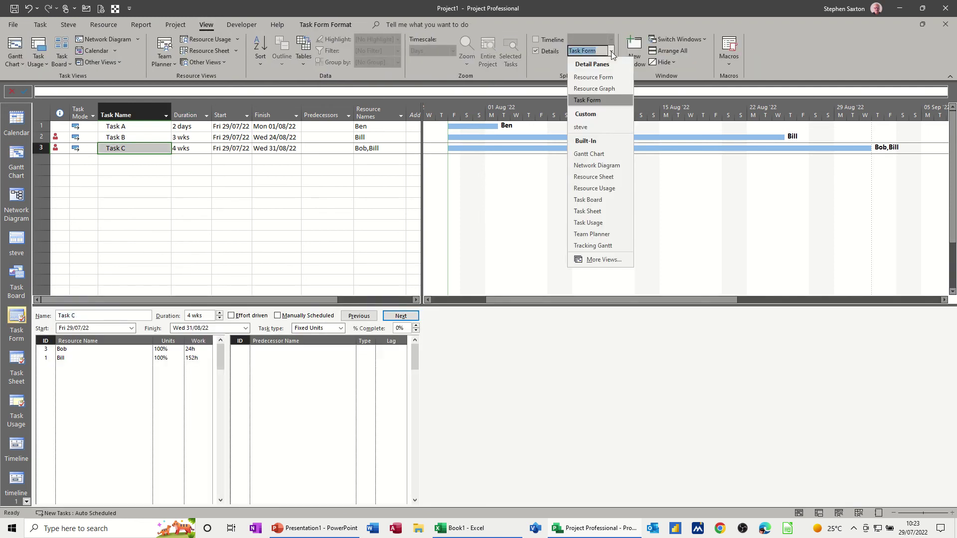
{"action": "left_click", "coordinate": [584, 188]}
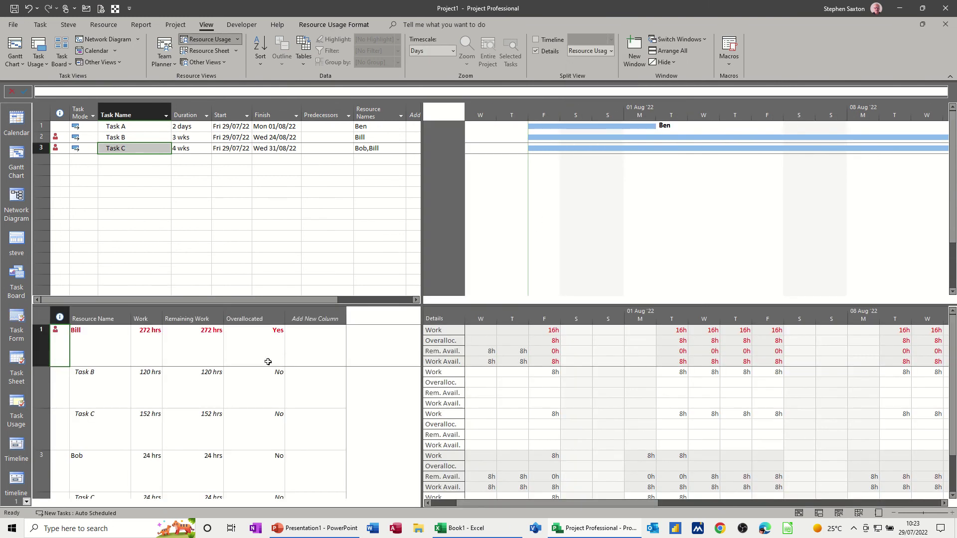
{"action": "left_click", "coordinate": [267, 309]}
{"action": "left_click_drag", "start_coordinate": [268, 307], "coordinate": [282, 178]}
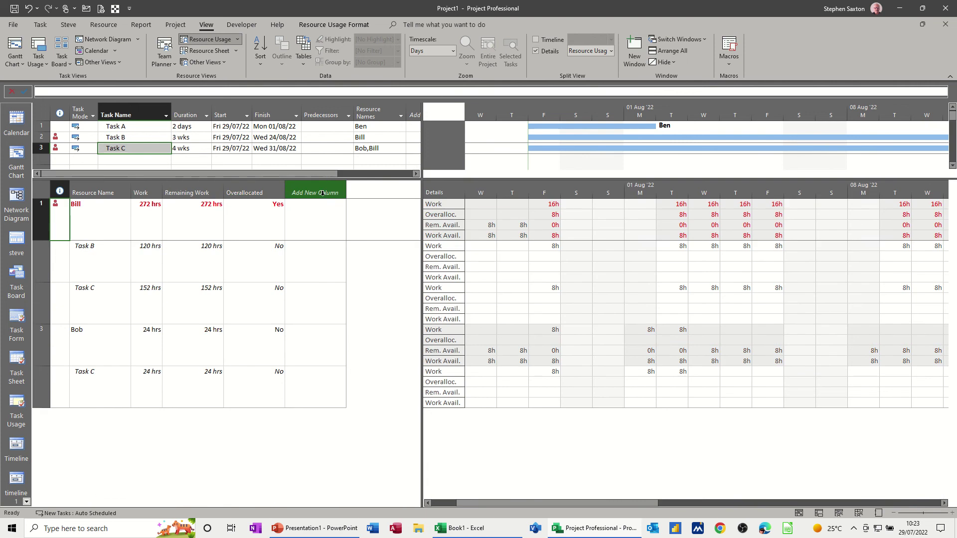
Select Task A, then Task B, to show Bill's 272 hrs of usage below.
{"action": "left_click", "coordinate": [128, 126]}
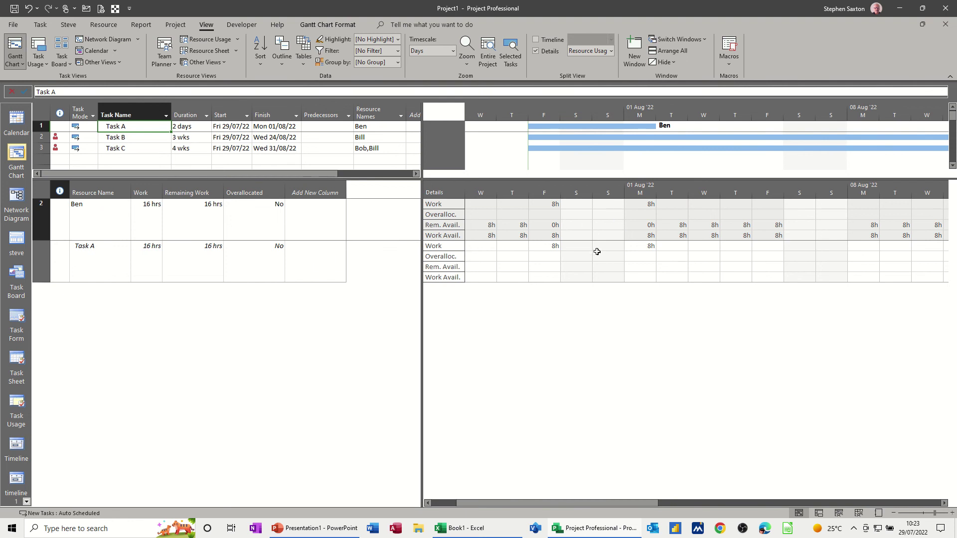
{"action": "left_click", "coordinate": [119, 138]}
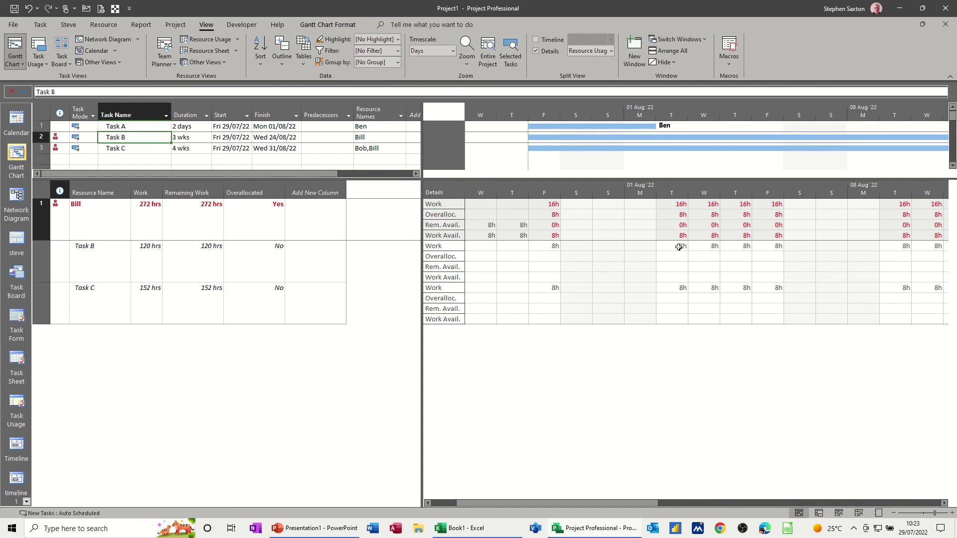
Split Bill's Friday and Tuesday–Thursday work evenly: 4h on Task B, 4h on Task C.
{"action": "left_click", "coordinate": [543, 247]}
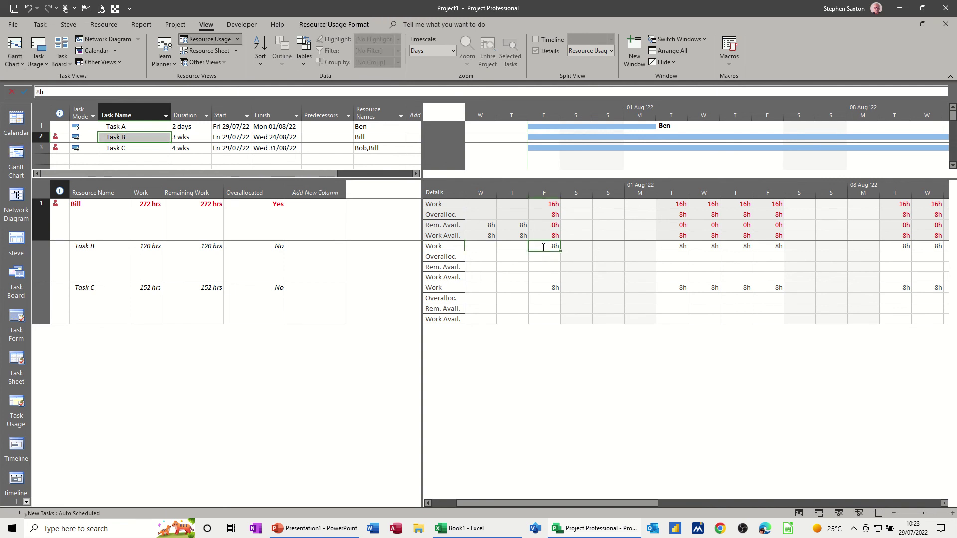
{"action": "type", "text": "4"}
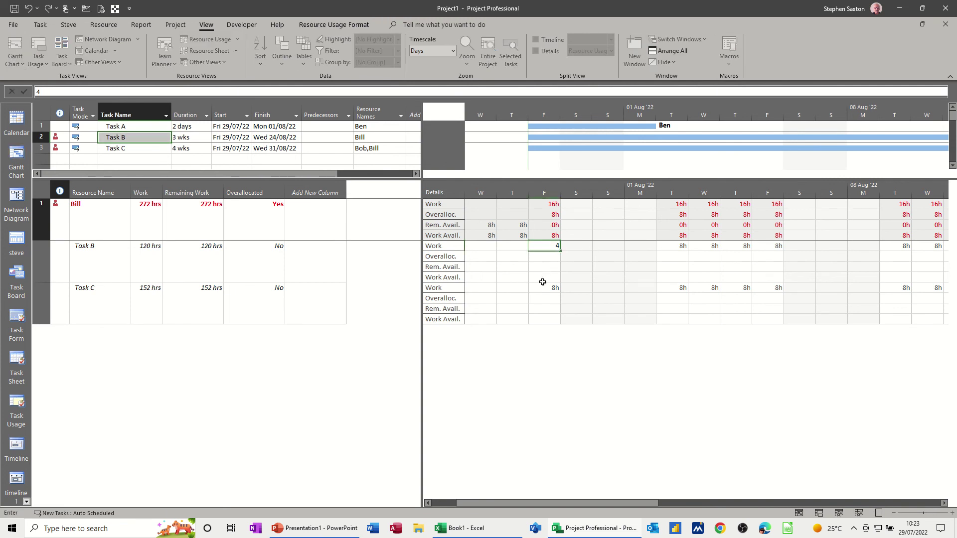
{"action": "left_click", "coordinate": [544, 289]}
{"action": "type", "text": "4"}
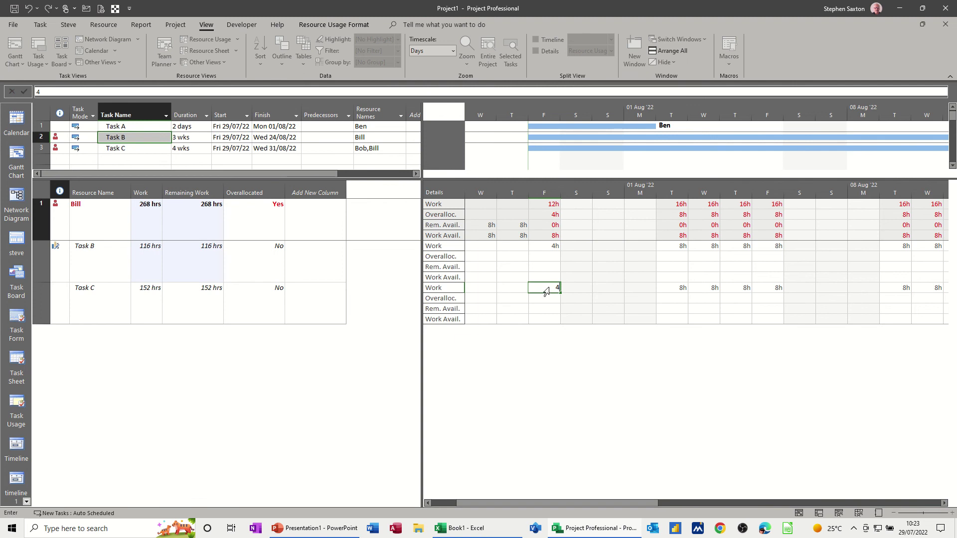
{"action": "double_click", "coordinate": [547, 291]}
{"action": "left_click", "coordinate": [680, 246]}
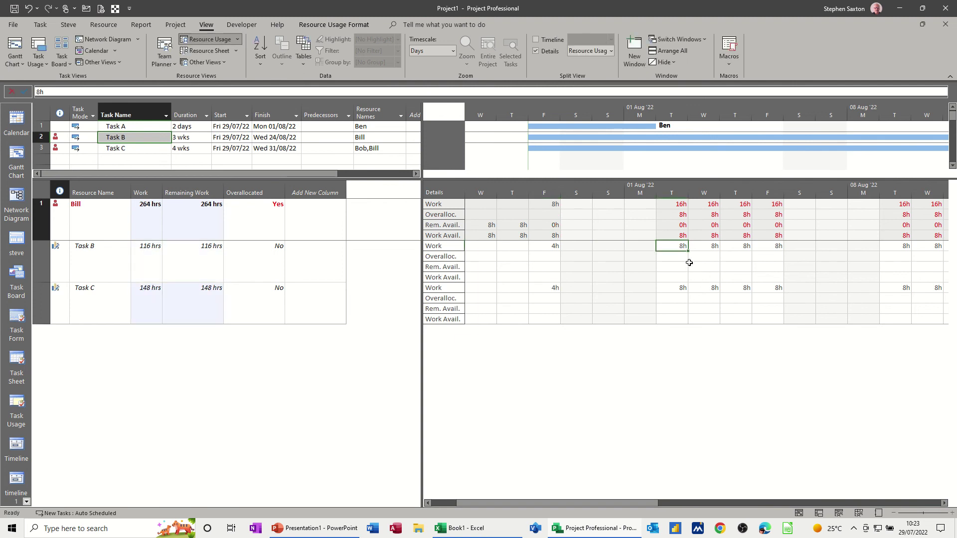
{"action": "type", "text": "4"}
{"action": "left_click", "coordinate": [677, 290]}
{"action": "type", "text": "4"}
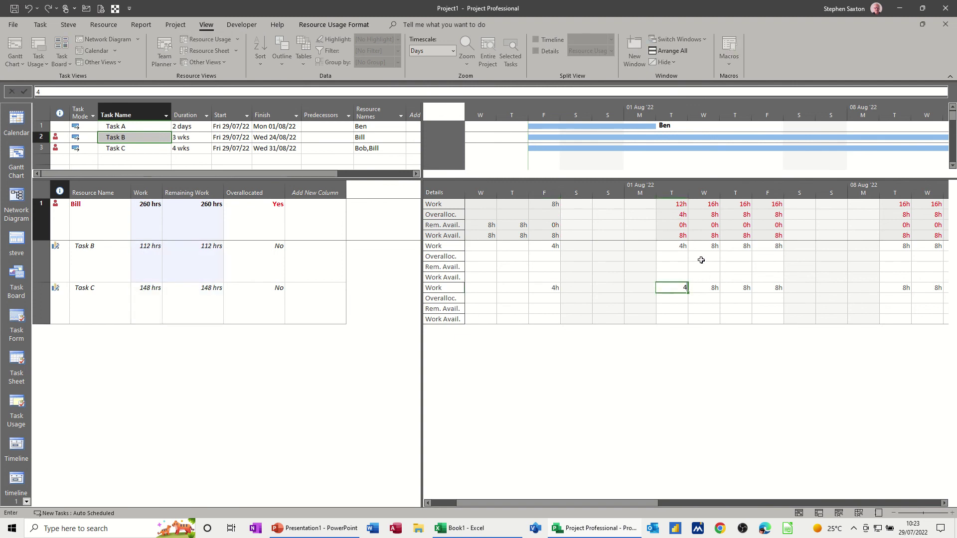
{"action": "left_click", "coordinate": [705, 246]}
{"action": "type", "text": "4"}
{"action": "left_click", "coordinate": [707, 288]}
{"action": "type", "text": "4"}
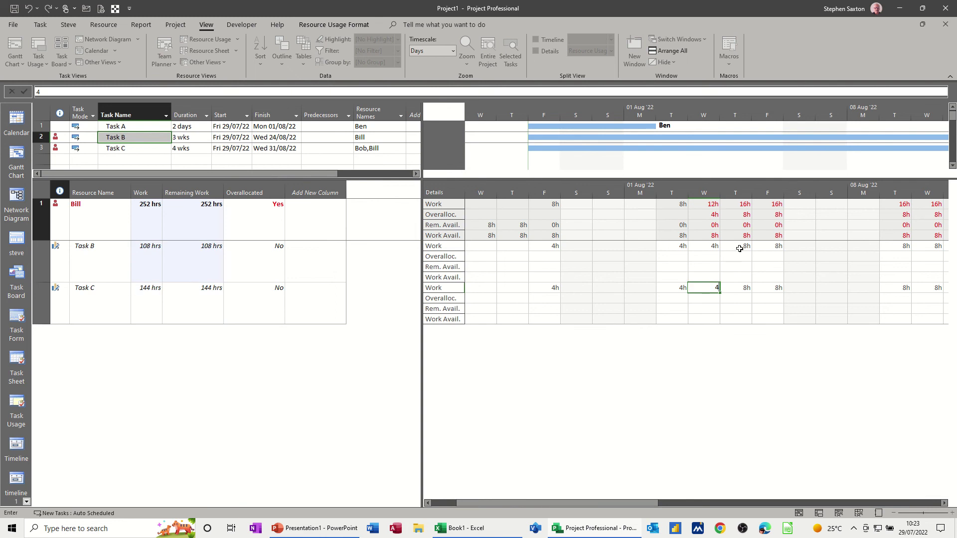
{"action": "left_click", "coordinate": [741, 247]}
{"action": "type", "text": "4"}
{"action": "left_click", "coordinate": [741, 287]}
{"action": "type", "text": "4"}
Enter 4h for both Task B and Task C on 5 and 9 Aug, and Task B on 10 Aug.
{"action": "left_click", "coordinate": [776, 246]}
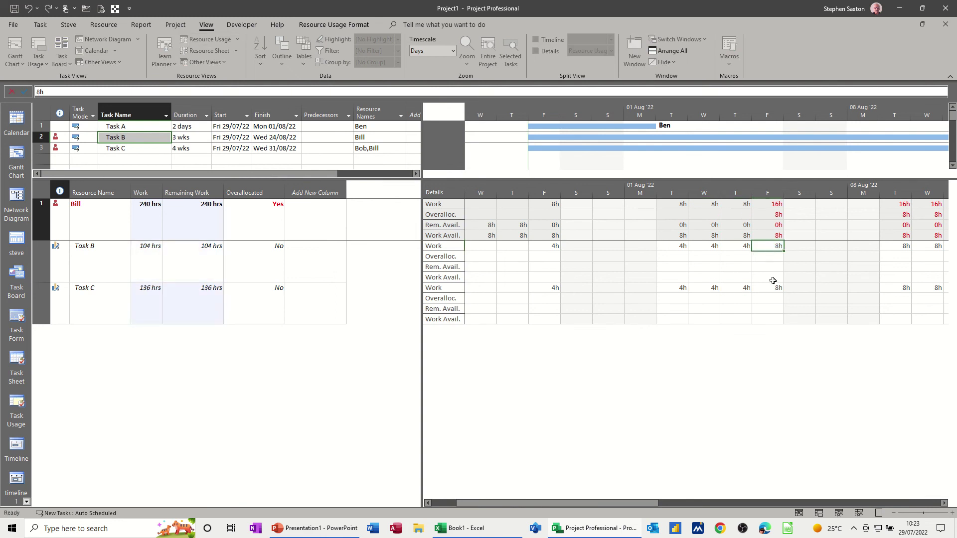
{"action": "type", "text": "4"}
{"action": "left_click", "coordinate": [776, 287]}
{"action": "type", "text": "4"}
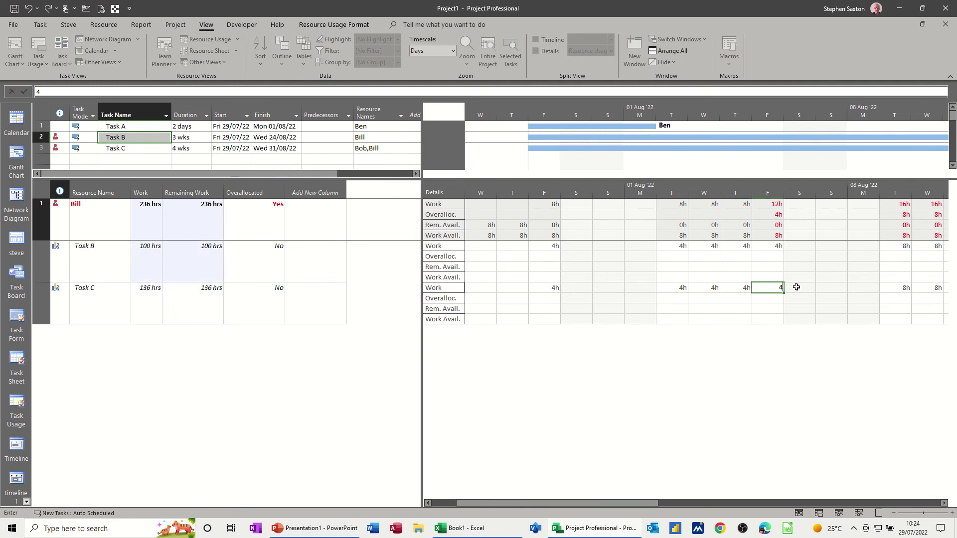
{"action": "left_click", "coordinate": [894, 246]}
{"action": "type", "text": "4"}
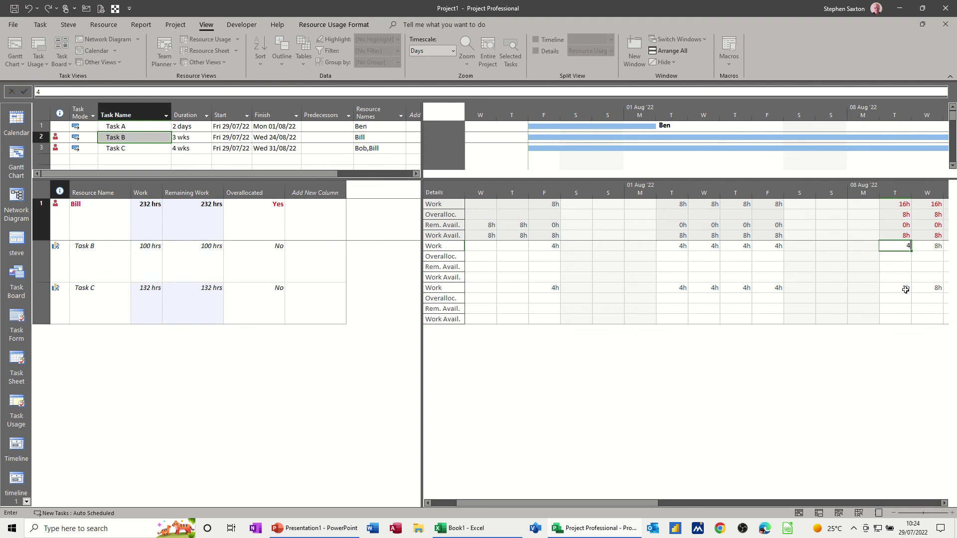
{"action": "left_click", "coordinate": [905, 289]}
{"action": "type", "text": "4"}
{"action": "left_click", "coordinate": [935, 246]}
{"action": "type", "text": "4"}
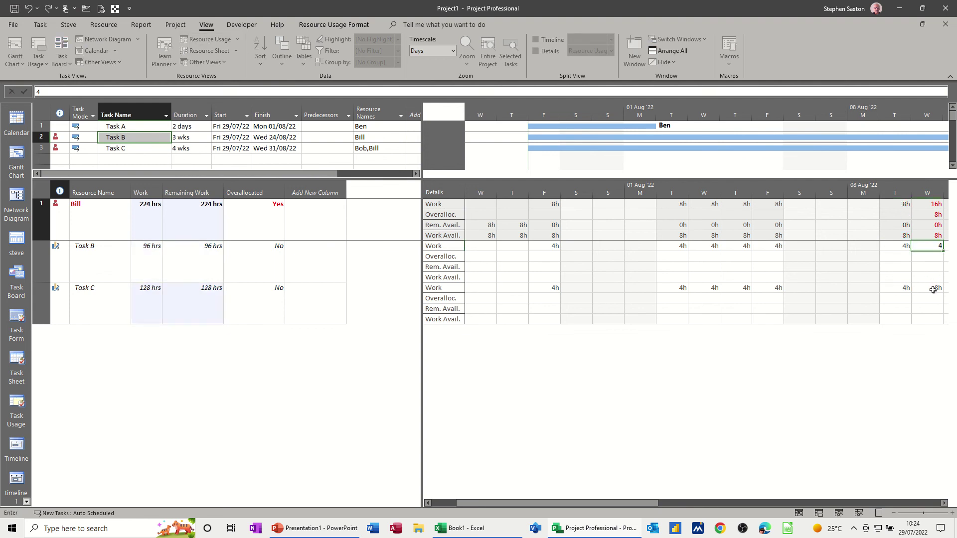
{"action": "left_click", "coordinate": [936, 288]}
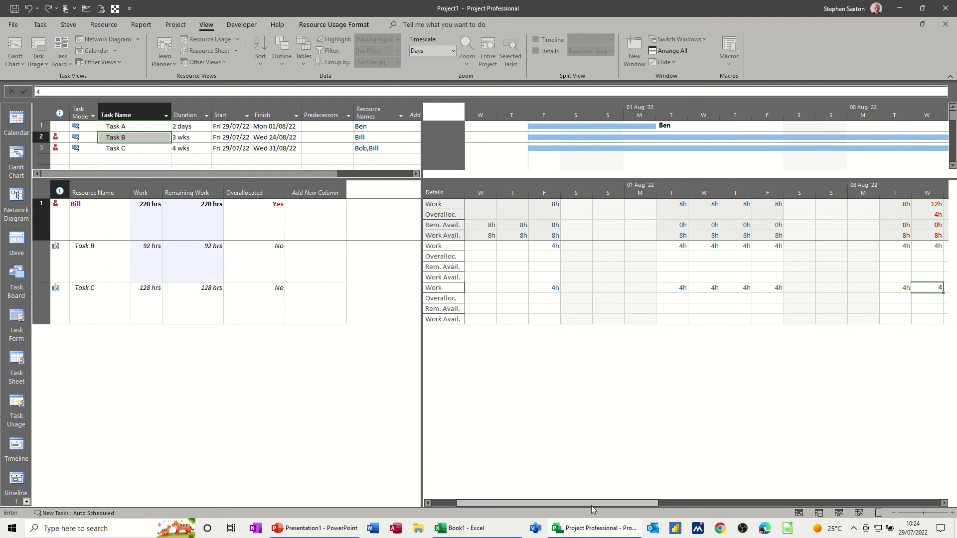
Rebalance 11, 12 and 16 Aug: Task B 2h/1h/6h, Task C 6h/7h/2h.
{"action": "left_click_drag", "start_coordinate": [609, 503], "coordinate": [755, 504]}
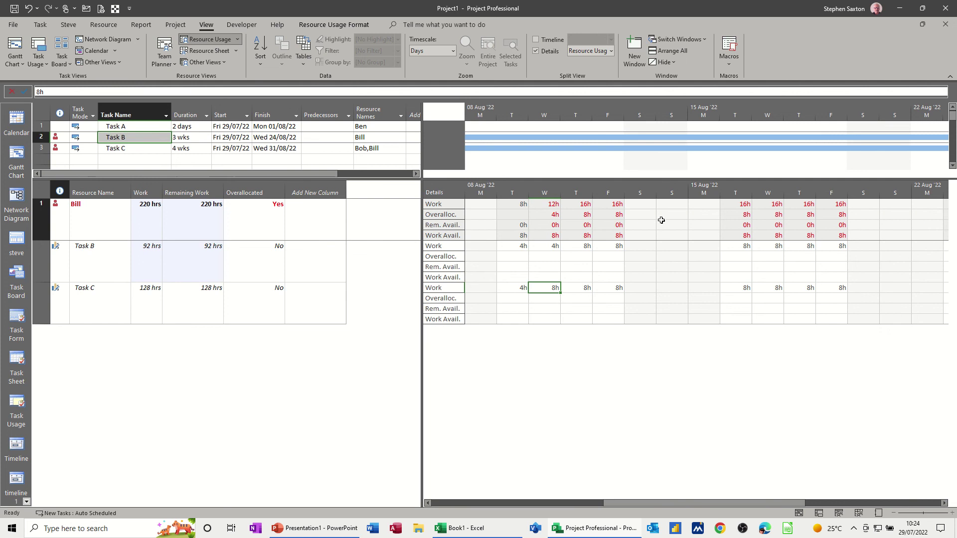
{"action": "left_click", "coordinate": [578, 246]}
{"action": "type", "text": "2"}
{"action": "left_click", "coordinate": [590, 286]}
{"action": "type", "text": "6"}
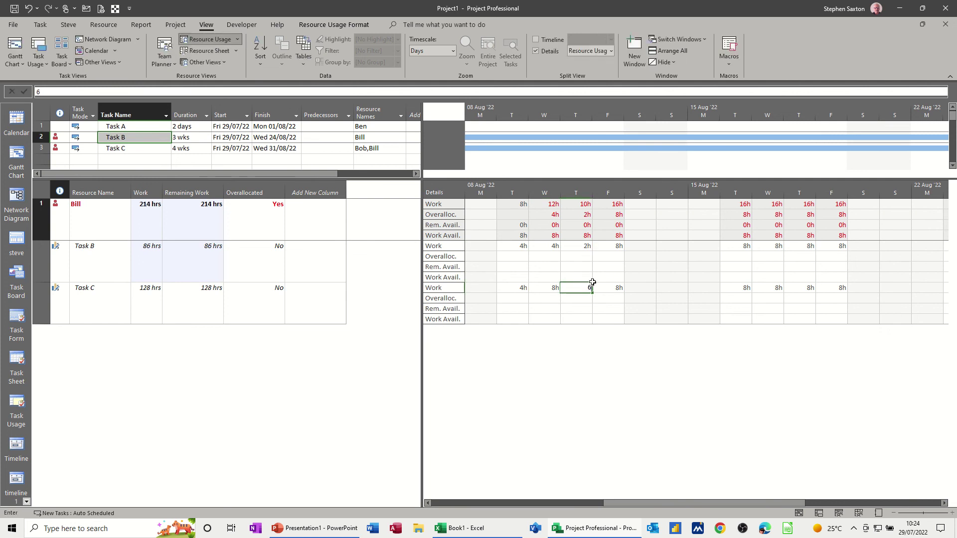
{"action": "left_click", "coordinate": [618, 247]}
{"action": "type", "text": "1"}
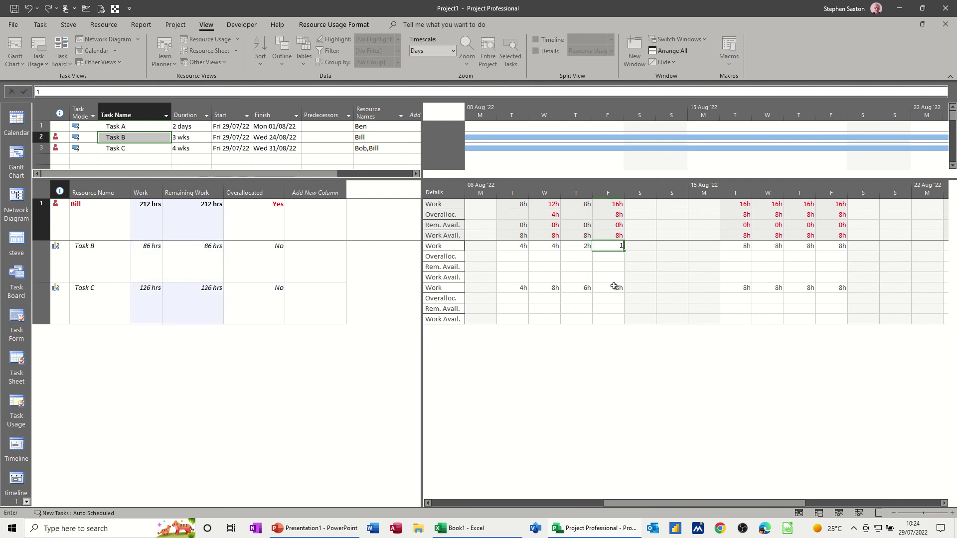
{"action": "left_click", "coordinate": [614, 286]}
{"action": "type", "text": "7"}
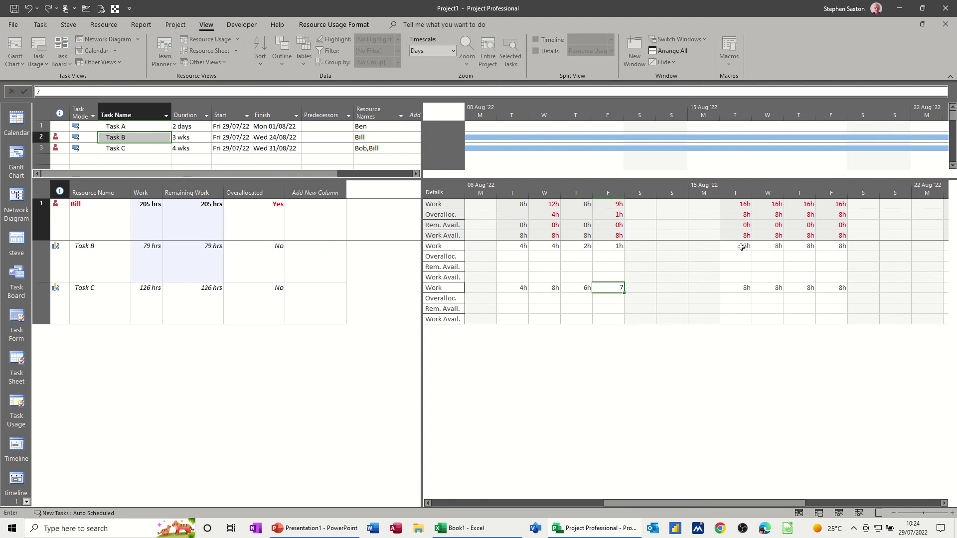
{"action": "left_click", "coordinate": [742, 248]}
{"action": "type", "text": "6"}
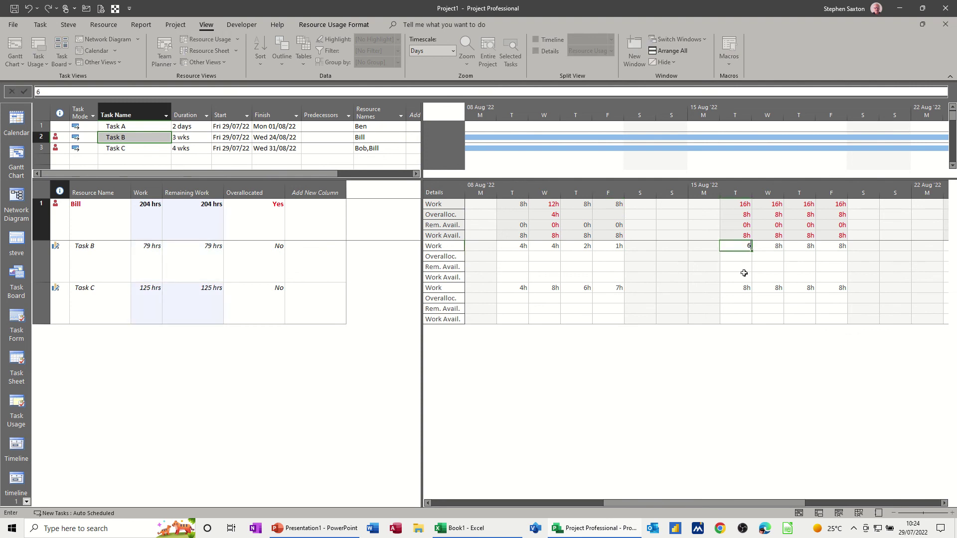
{"action": "left_click", "coordinate": [741, 288]}
{"action": "type", "text": "2"}
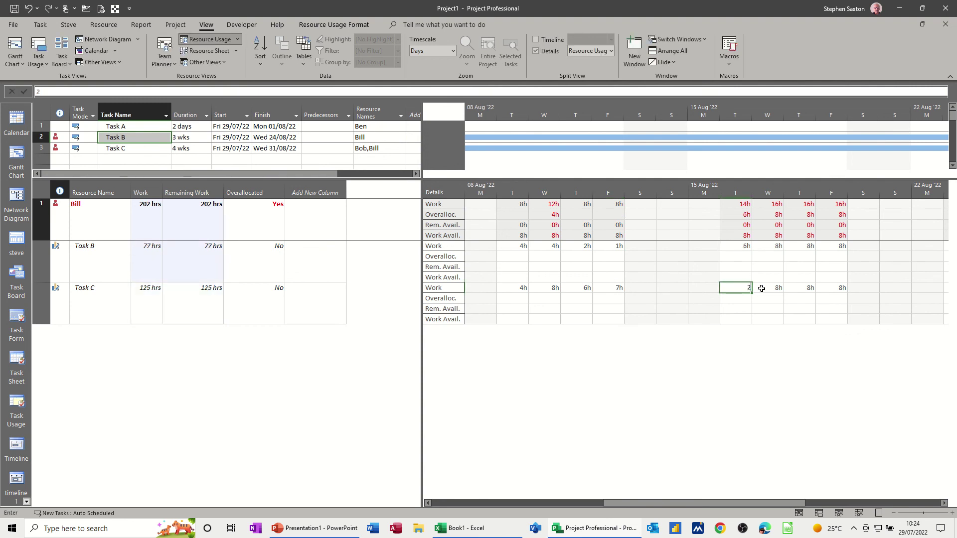
Split 17, 18 and 19 Aug evenly at 4h on Task B and 4h on Task C.
{"action": "left_click", "coordinate": [763, 248]}
{"action": "type", "text": "4"}
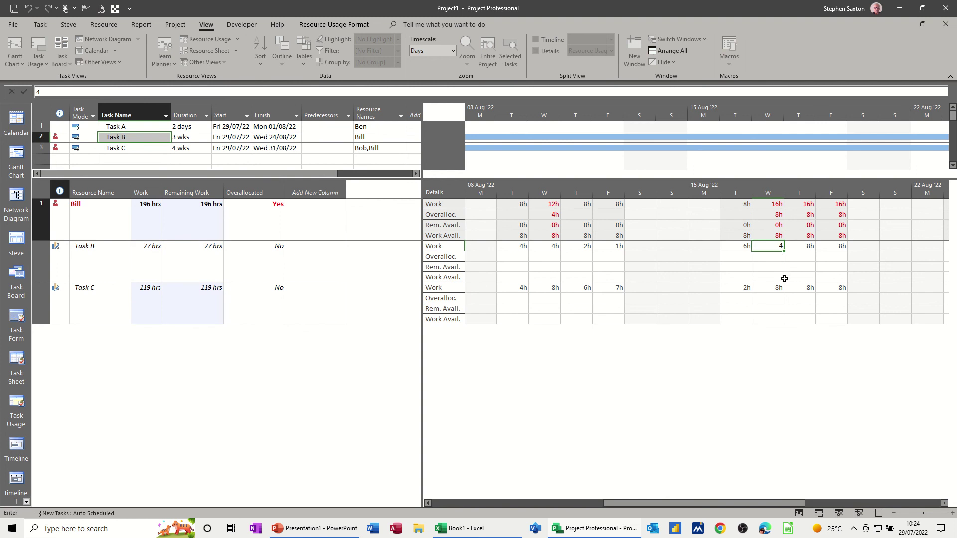
{"action": "left_click", "coordinate": [775, 286]}
{"action": "type", "text": "4"}
{"action": "left_click", "coordinate": [797, 246]}
{"action": "type", "text": "4"}
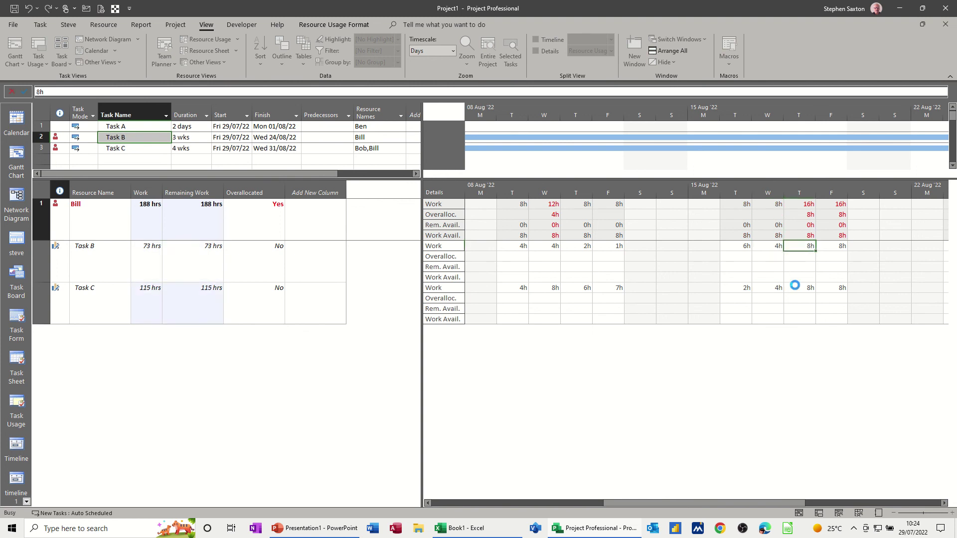
{"action": "left_click", "coordinate": [796, 288]}
{"action": "type", "text": "4"}
{"action": "left_click", "coordinate": [840, 247]}
{"action": "type", "text": "4"}
{"action": "left_click", "coordinate": [844, 289]}
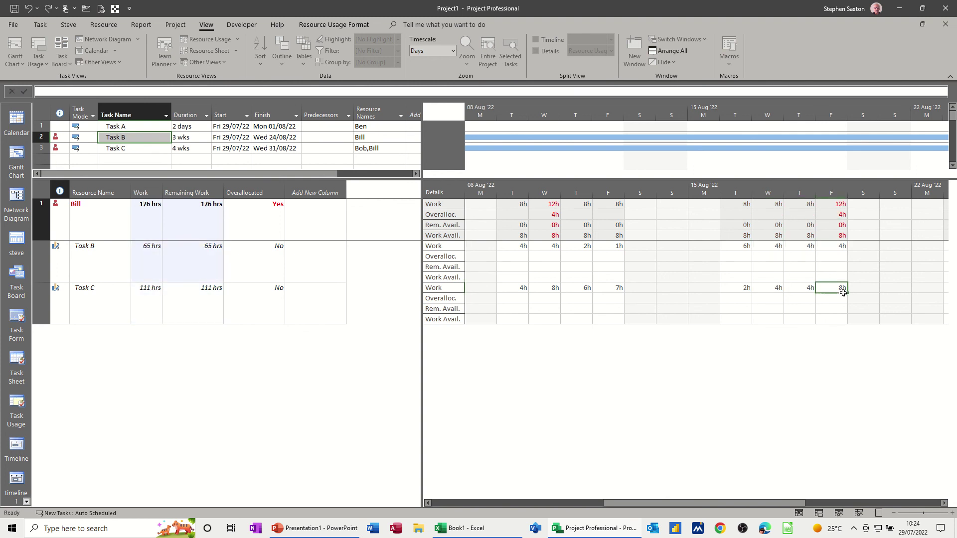
{"action": "type", "text": "4"}
{"action": "left_click", "coordinate": [820, 309]}
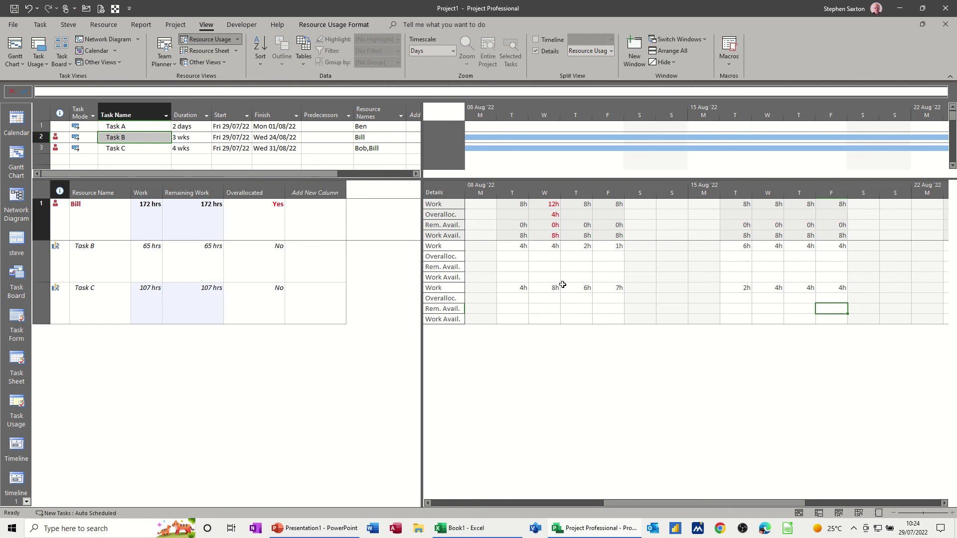
Set 23–24 Aug work to Task B 1h/2h and Task C 7h/6h.
{"action": "left_click_drag", "start_coordinate": [649, 503], "coordinate": [797, 503]}
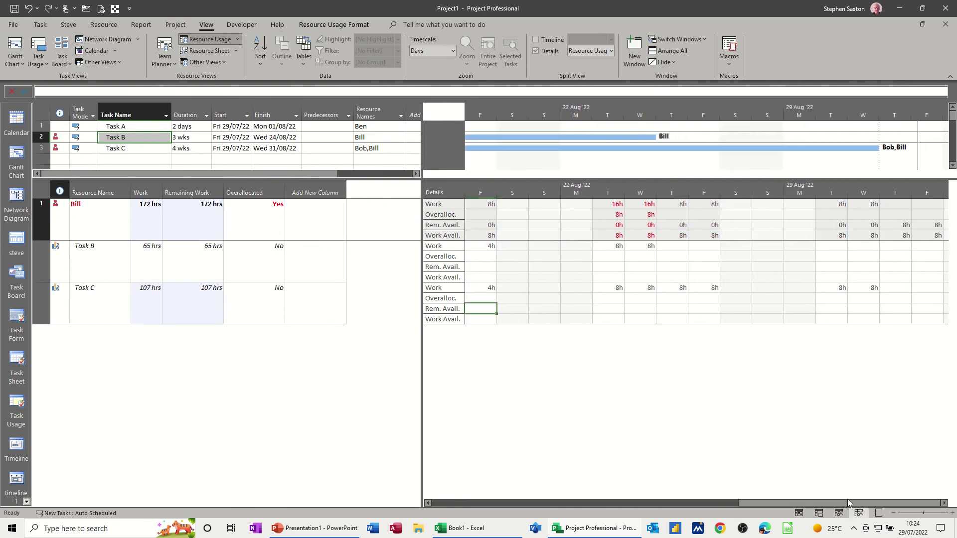
{"action": "left_click", "coordinate": [612, 244]}
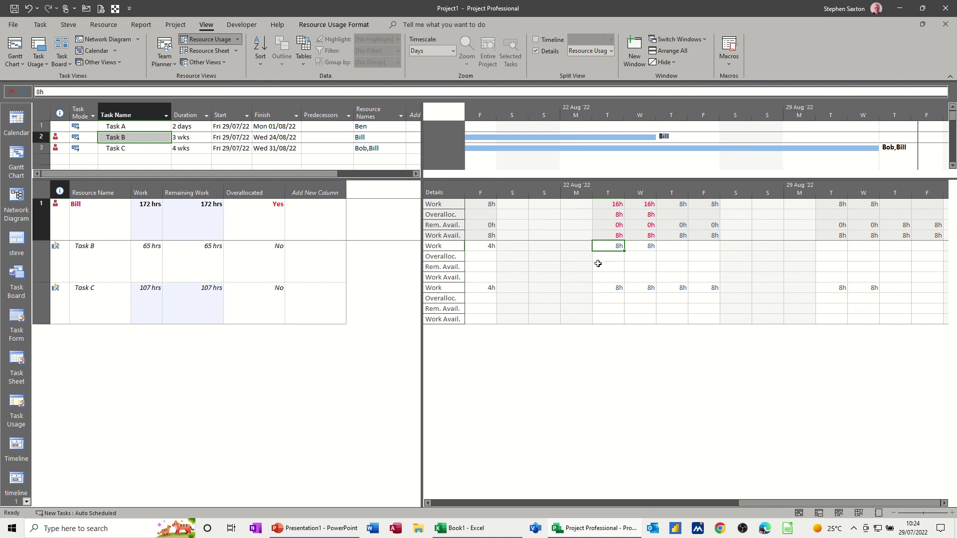
{"action": "type", "text": "1"}
{"action": "left_click", "coordinate": [615, 287]}
{"action": "type", "text": "7"}
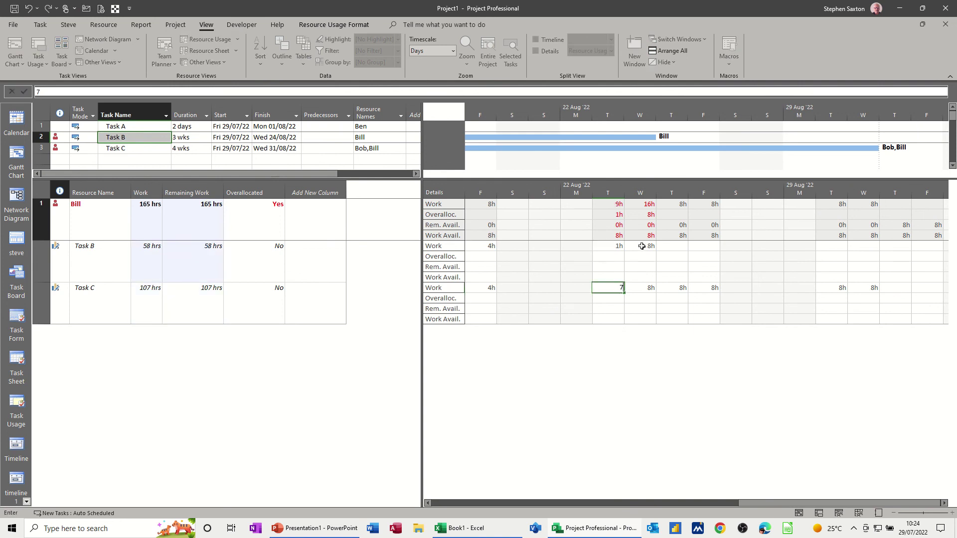
{"action": "left_click", "coordinate": [642, 246]}
{"action": "type", "text": "2"}
{"action": "left_click", "coordinate": [640, 287]}
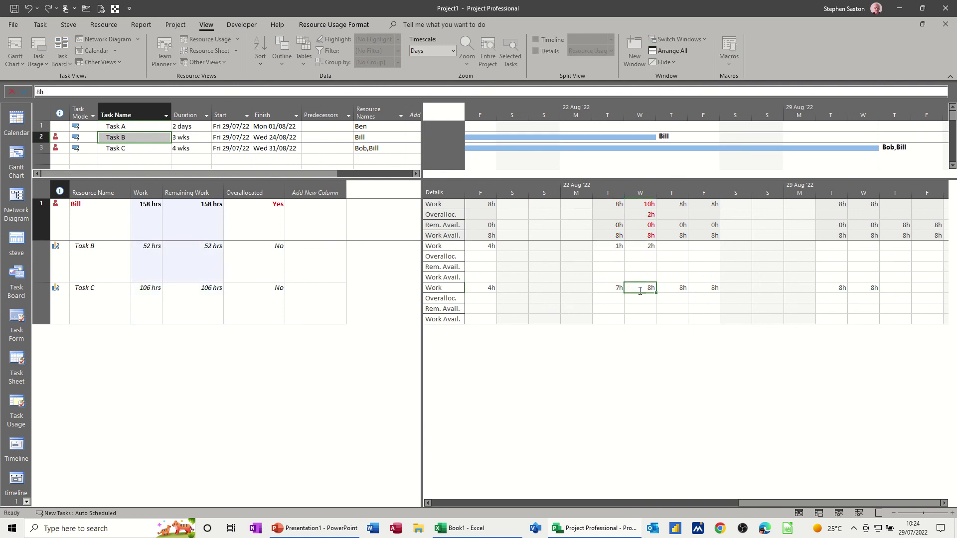
{"action": "type", "text": "6"}
{"action": "left_click", "coordinate": [649, 256]}
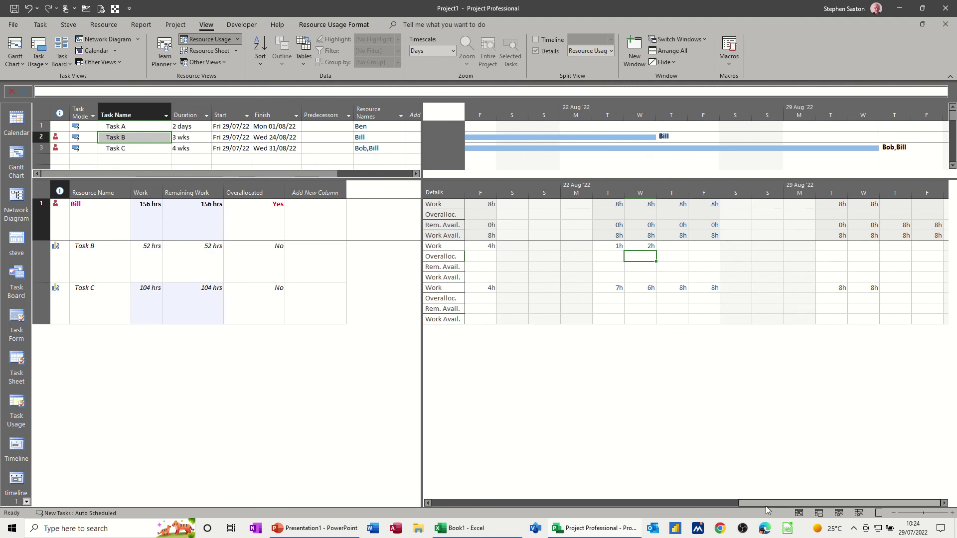
Cut Task C's 10 Aug work to 4h, clearing Bill's last overallocation.
{"action": "left_click_drag", "start_coordinate": [802, 504], "coordinate": [601, 501]}
{"action": "left_click", "coordinate": [651, 289]}
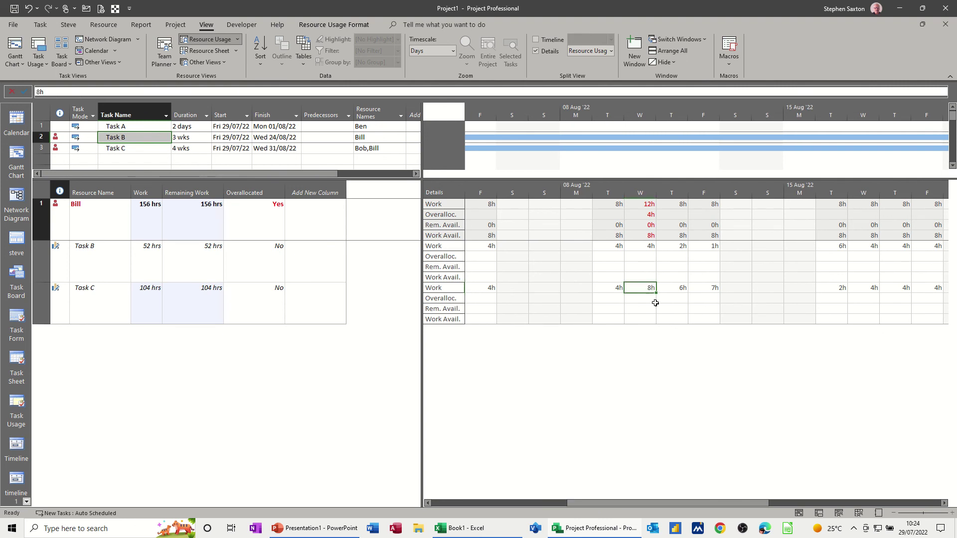
{"action": "type", "text": "4h"}
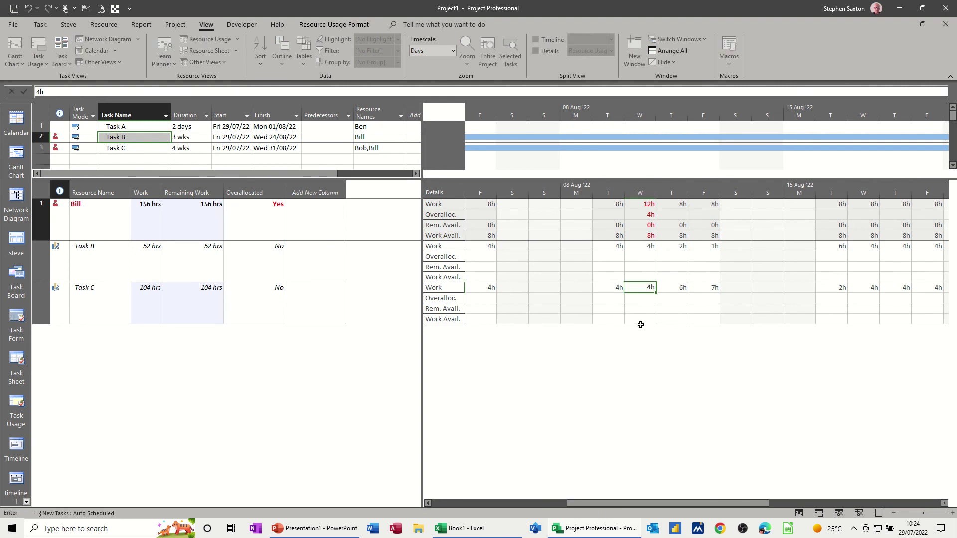
{"action": "left_click", "coordinate": [640, 308]}
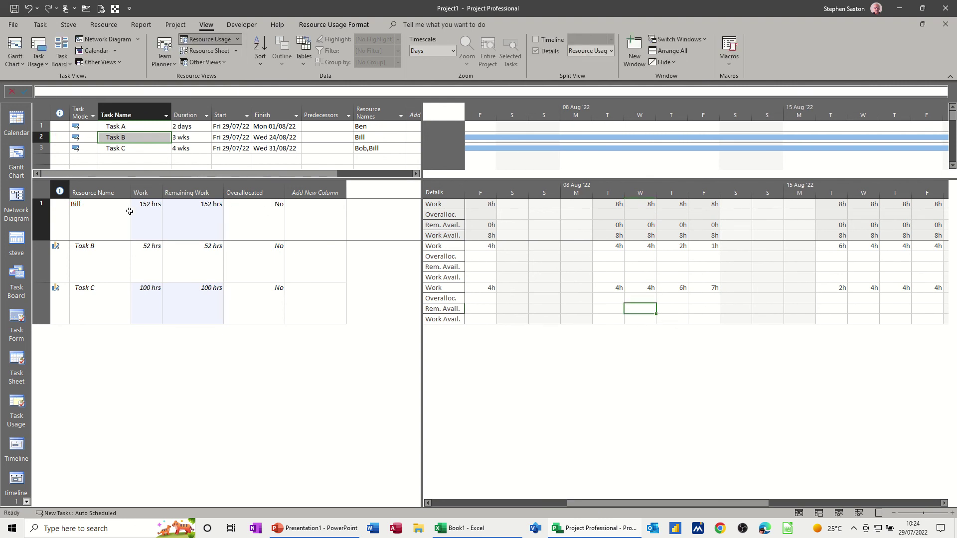
{"action": "left_click", "coordinate": [114, 148]}
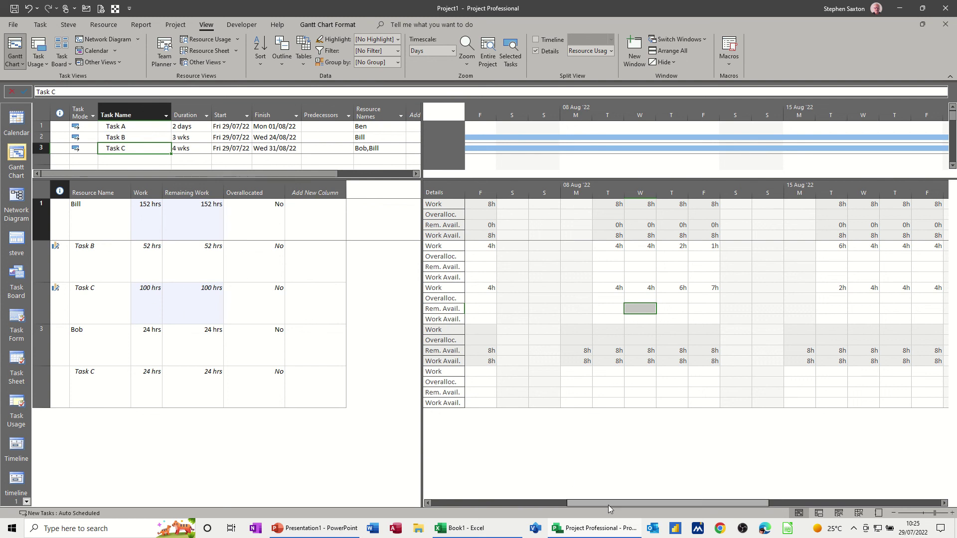
Scroll the usage pane's timescale to review Bill's and Bob's Task C assignments.
{"action": "left_click_drag", "start_coordinate": [610, 504], "coordinate": [861, 508]}
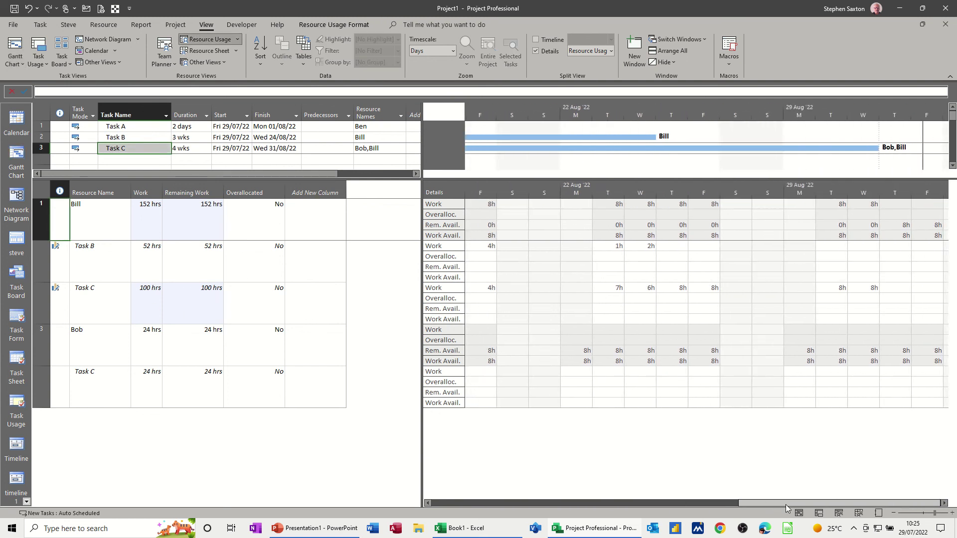
{"action": "left_click_drag", "start_coordinate": [787, 508], "coordinate": [580, 504]}
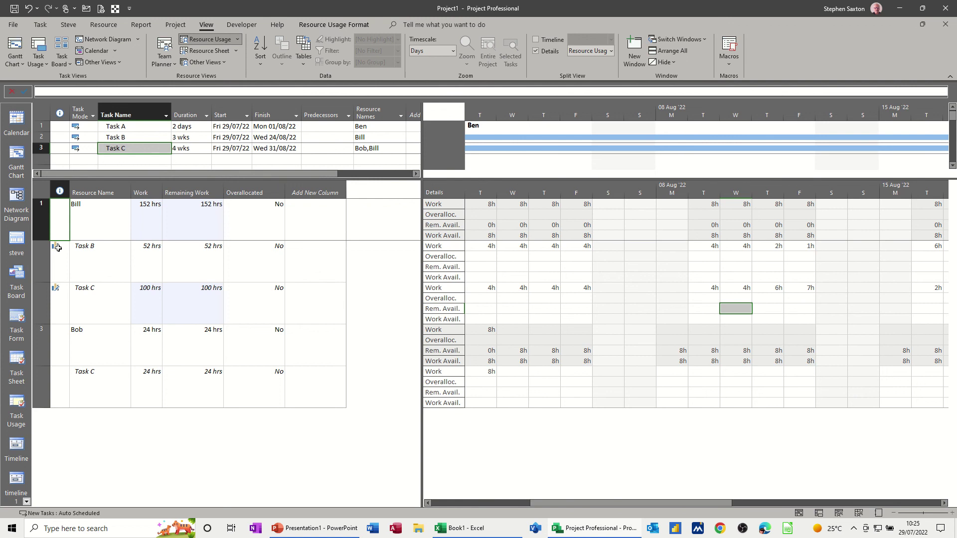
{"action": "mouse_move", "coordinate": [57, 248]}
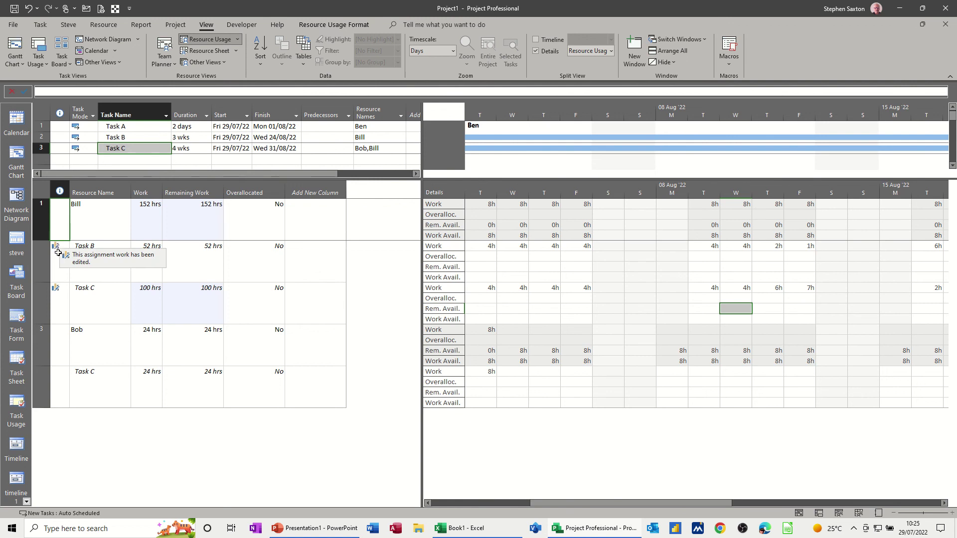
{"action": "double_click", "coordinate": [58, 253]}
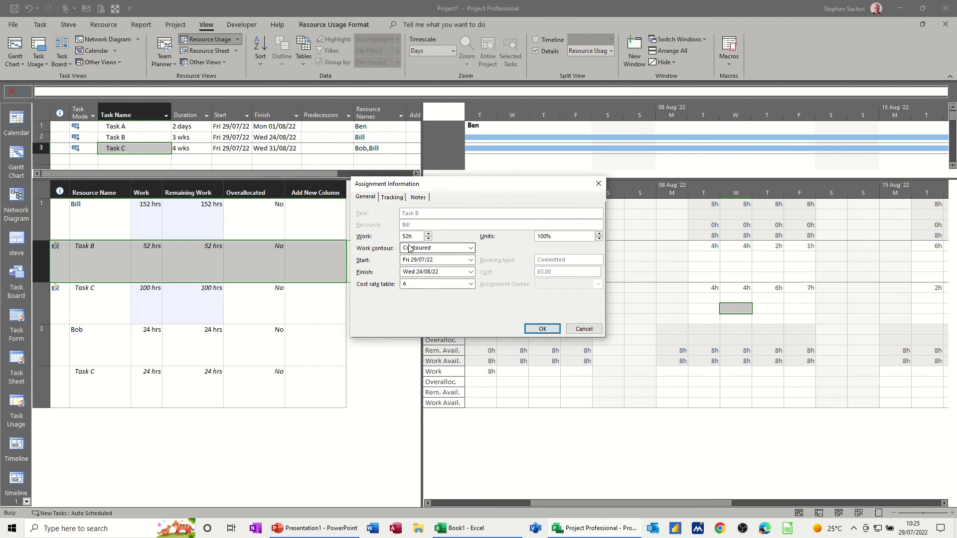
{"action": "left_click", "coordinate": [470, 249]}
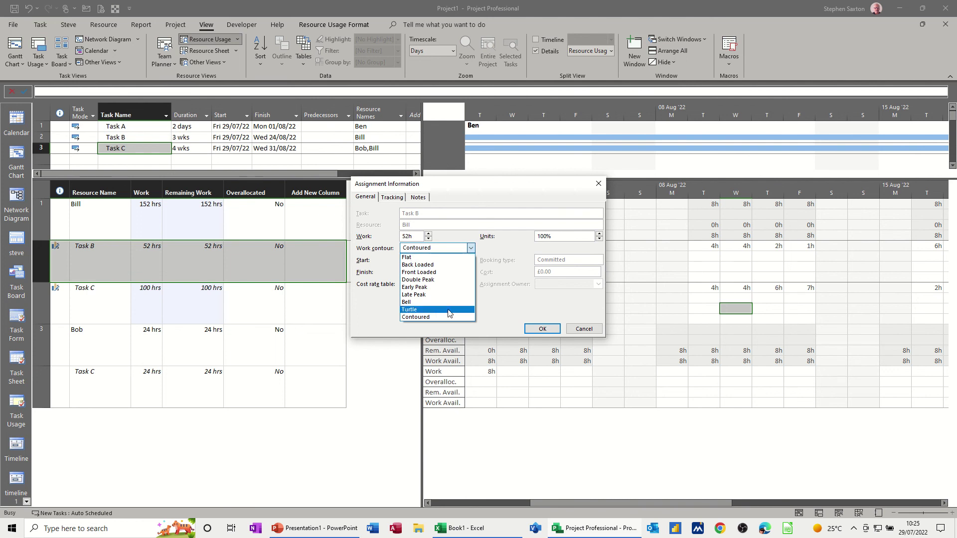
{"action": "left_click", "coordinate": [470, 250]}
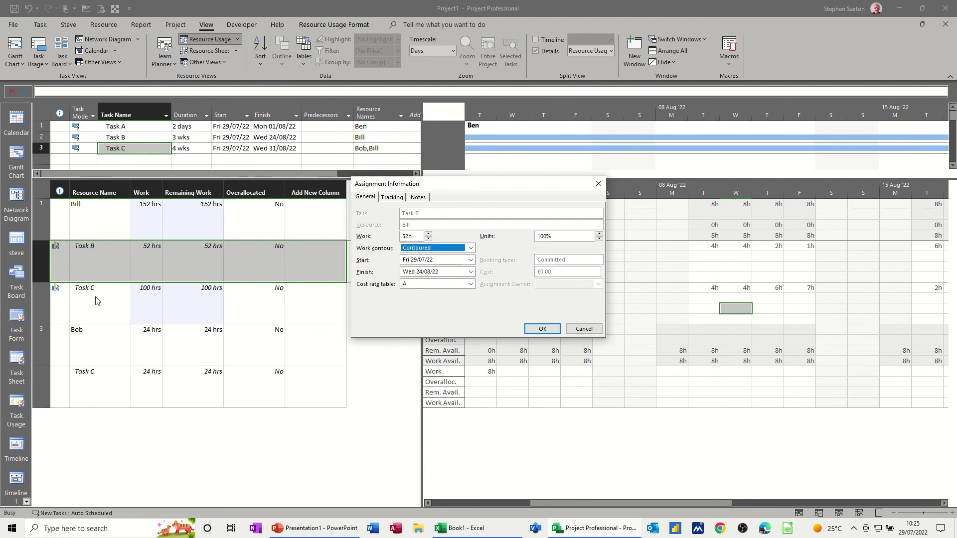
{"action": "left_click", "coordinate": [584, 329]}
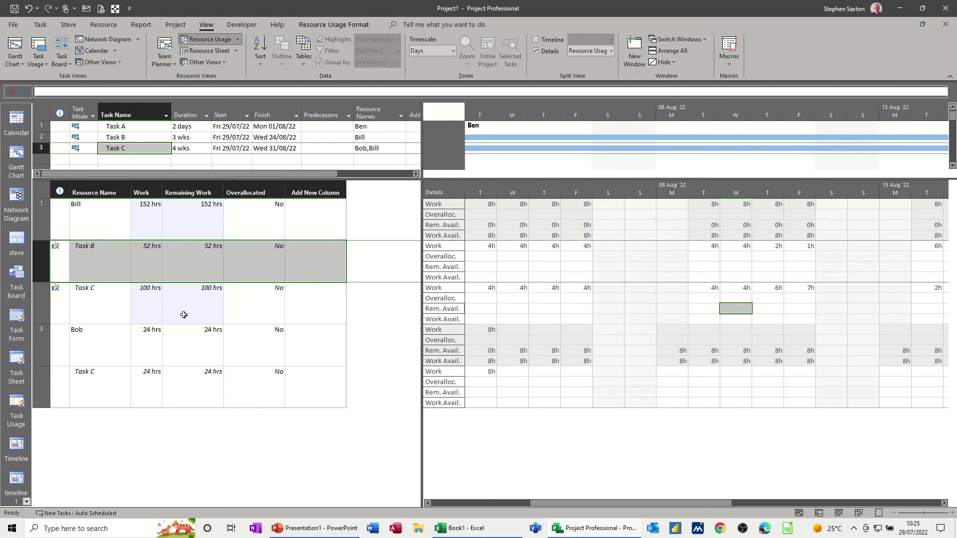
{"action": "double_click", "coordinate": [93, 303]}
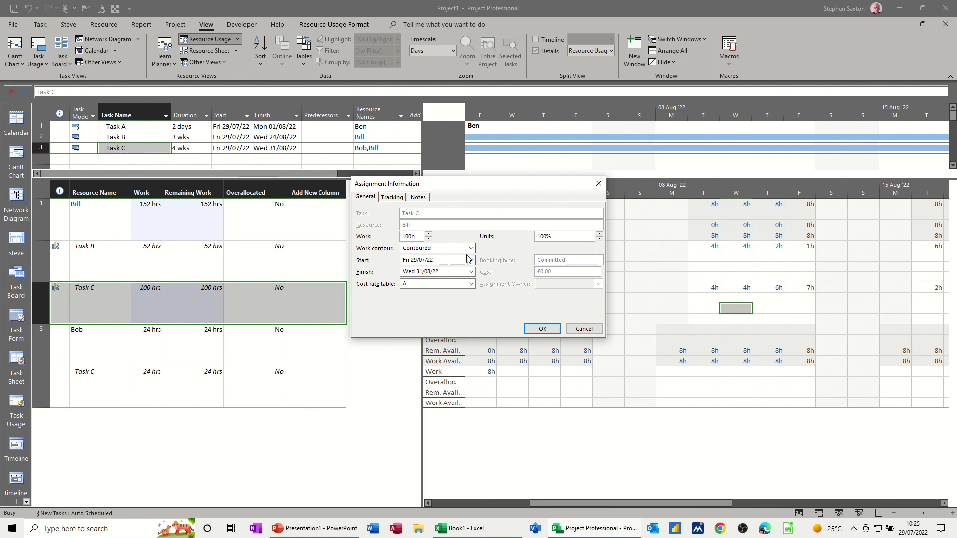
{"action": "left_click", "coordinate": [444, 248]}
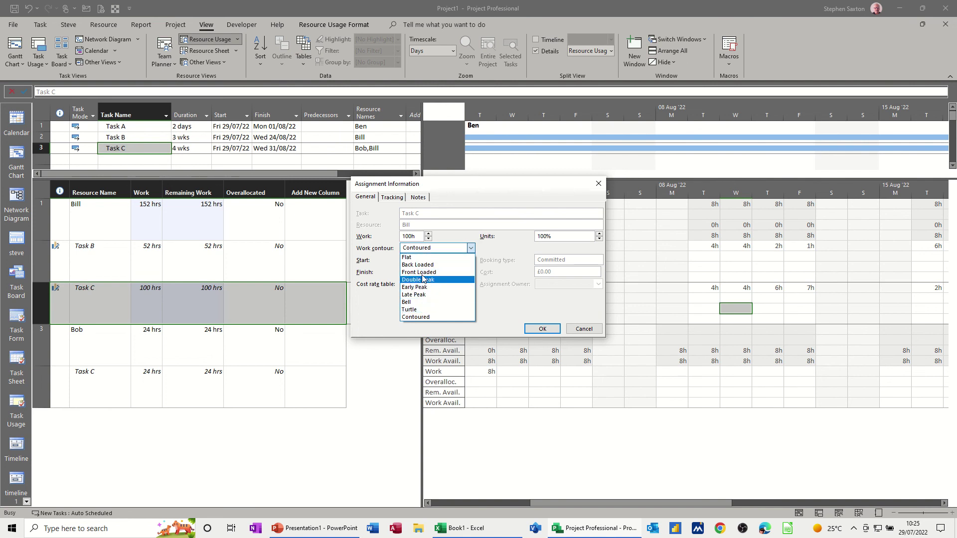
{"action": "left_click", "coordinate": [545, 331]}
{"action": "left_click", "coordinate": [545, 331]}
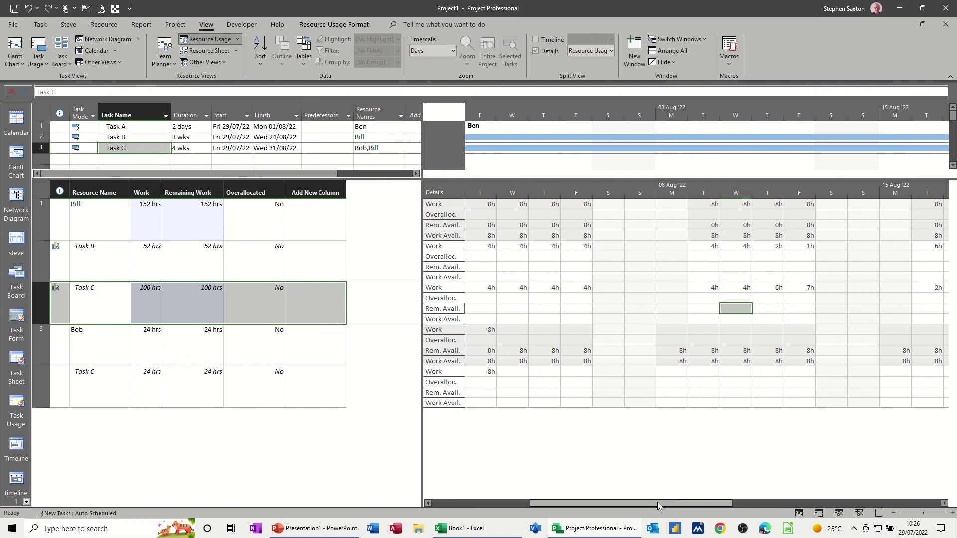
Scroll the timescale right and move the split bar so the upper Gantt pane is taller.
{"action": "left_click_drag", "start_coordinate": [658, 502], "coordinate": [832, 498]}
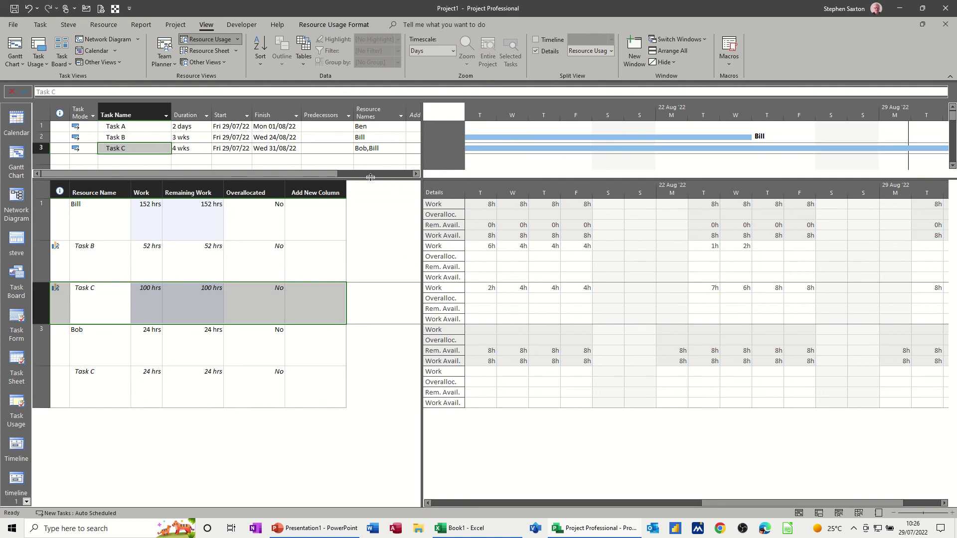
{"action": "left_click_drag", "start_coordinate": [370, 178], "coordinate": [374, 273]}
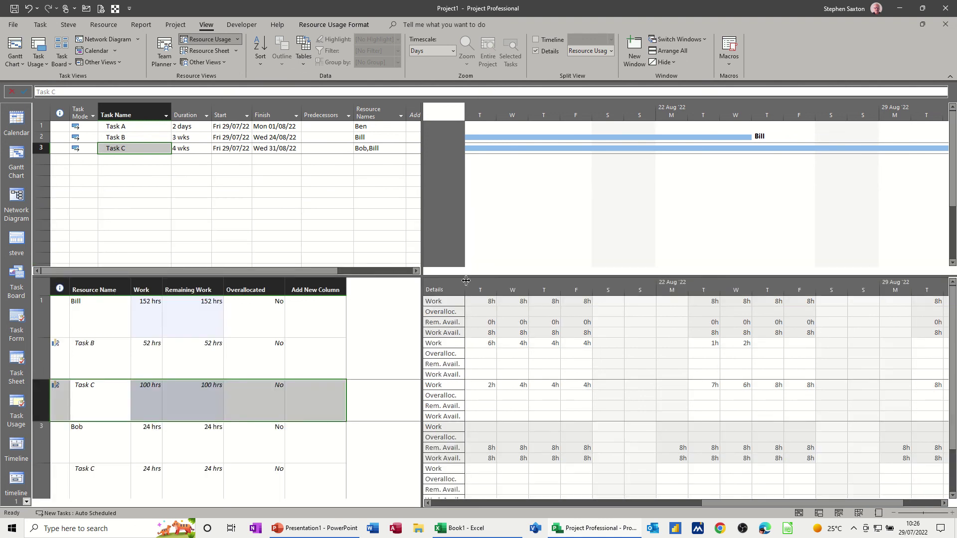
{"action": "left_click_drag", "start_coordinate": [461, 277], "coordinate": [489, 214]}
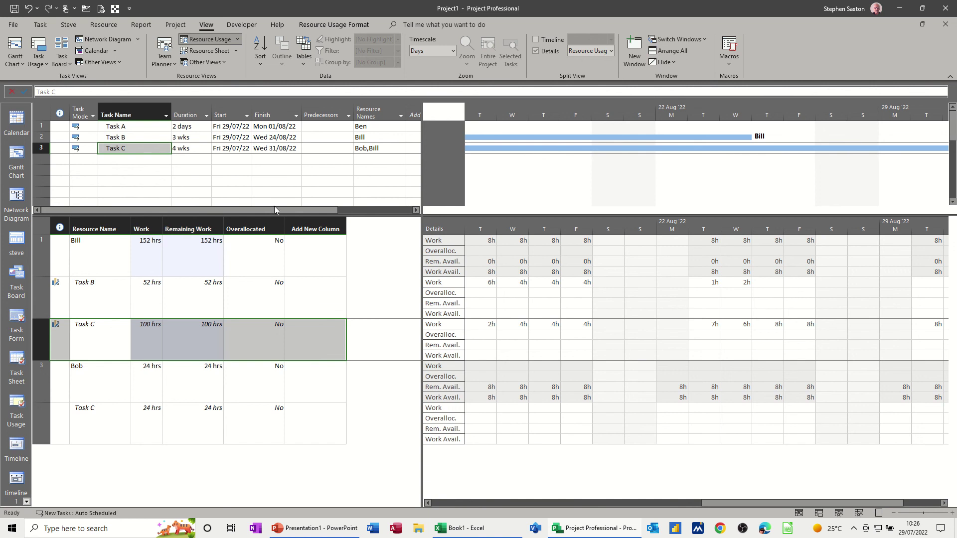
Open the Other Views list in the View tab's Resource Views group.
{"action": "left_click", "coordinate": [223, 65]}
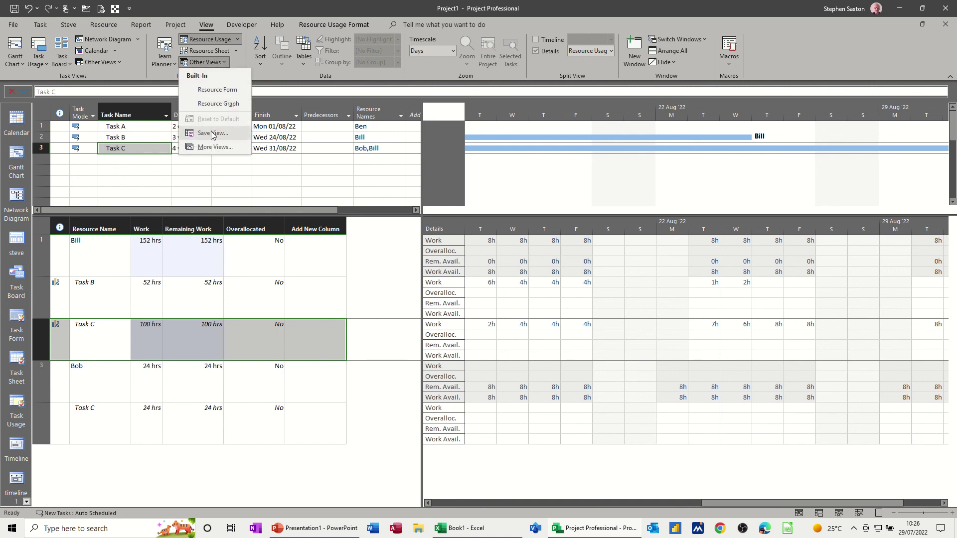